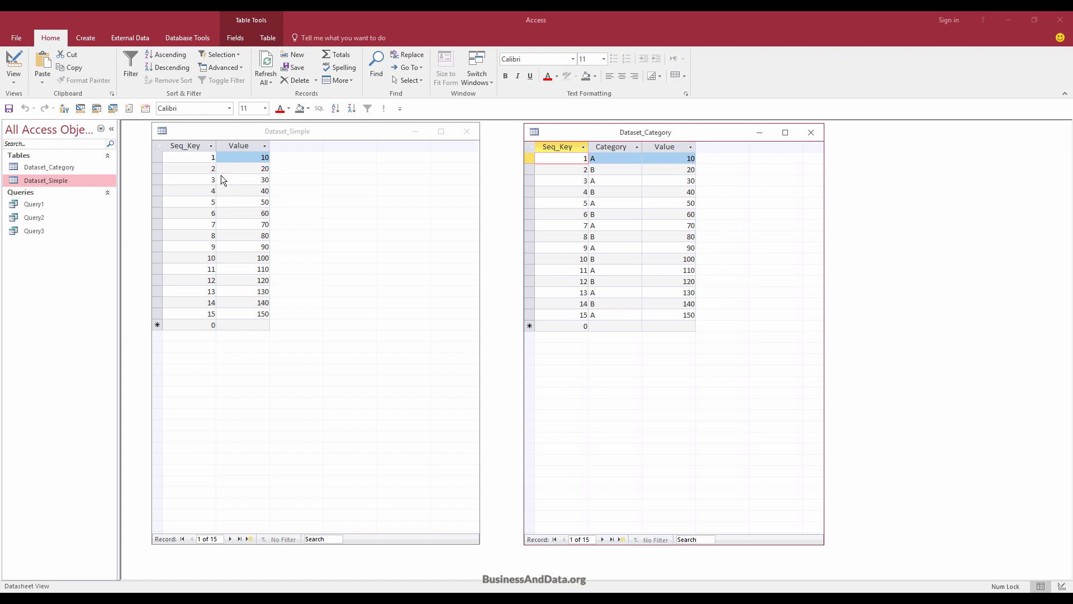
Browse the Dataset_Simple records around row 3 and select its Value column.
left_click(193, 157)
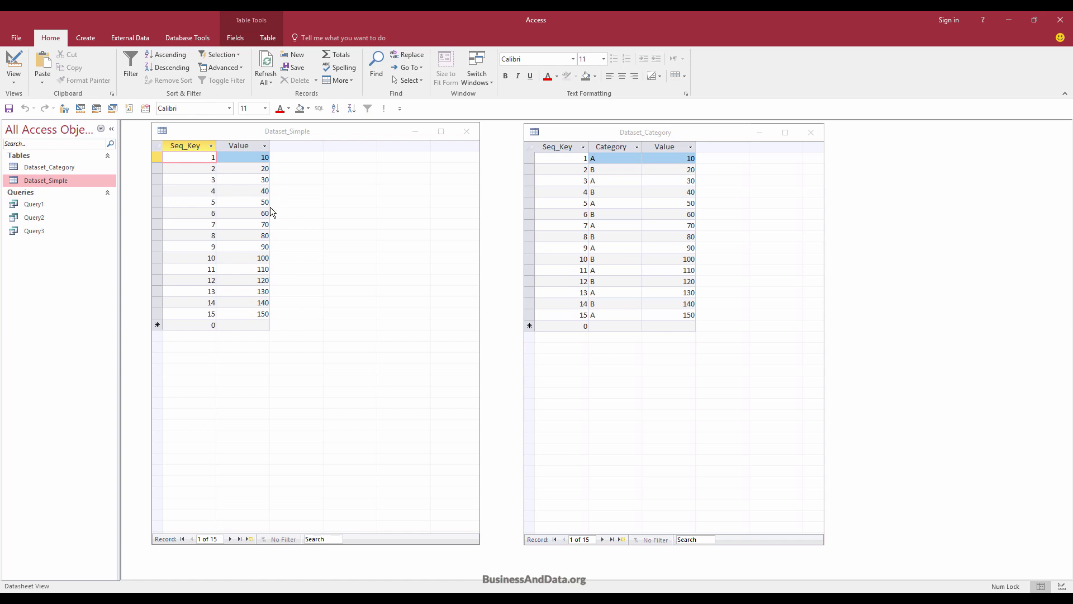
key("Down")
key("Down")
key("Tab")
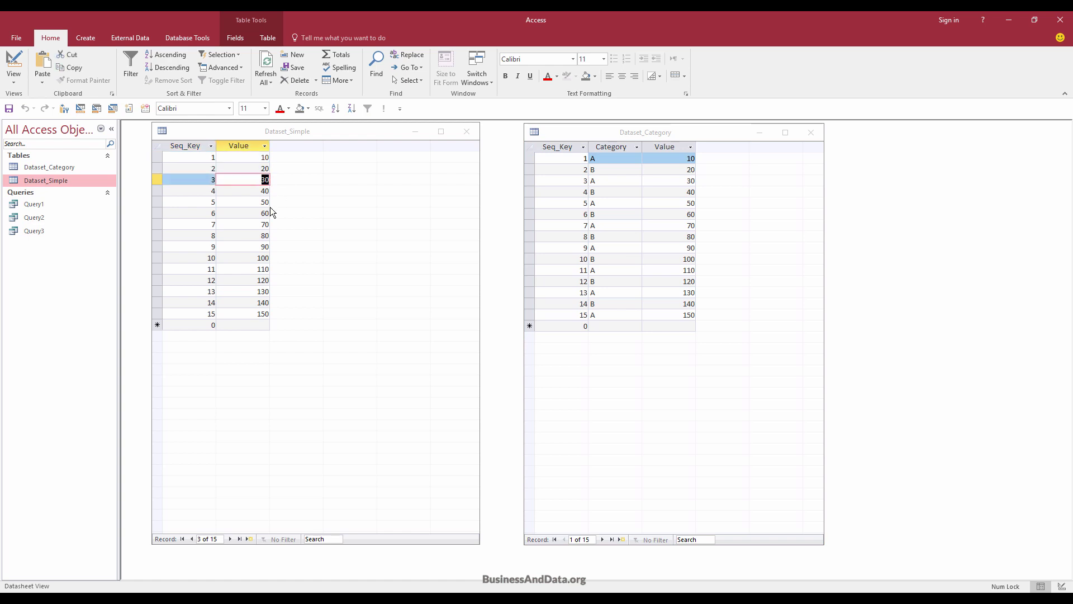
key("shift+Tab")
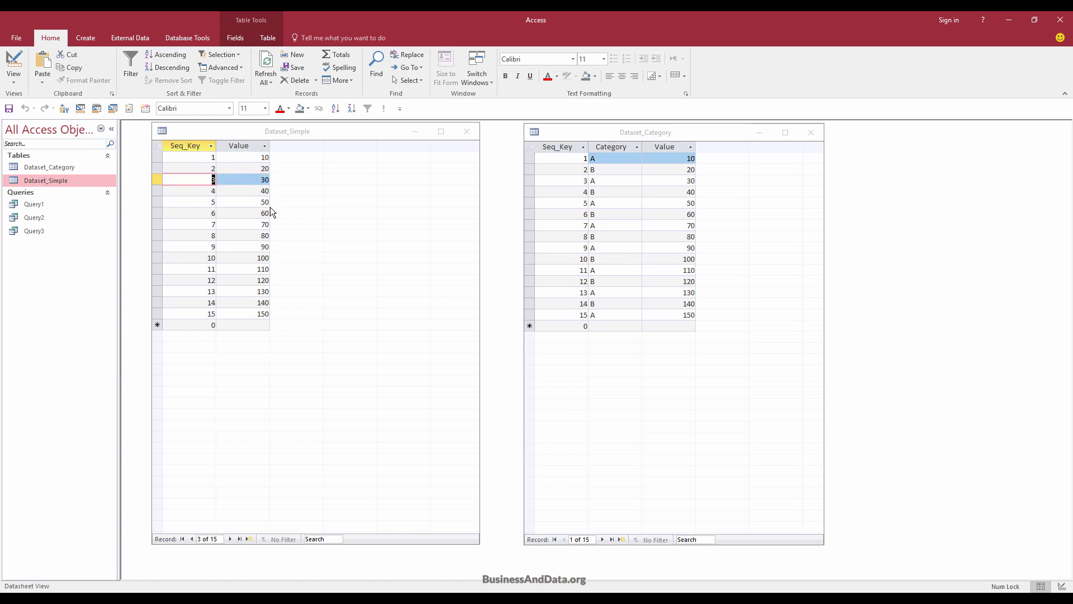
left_click(249, 146)
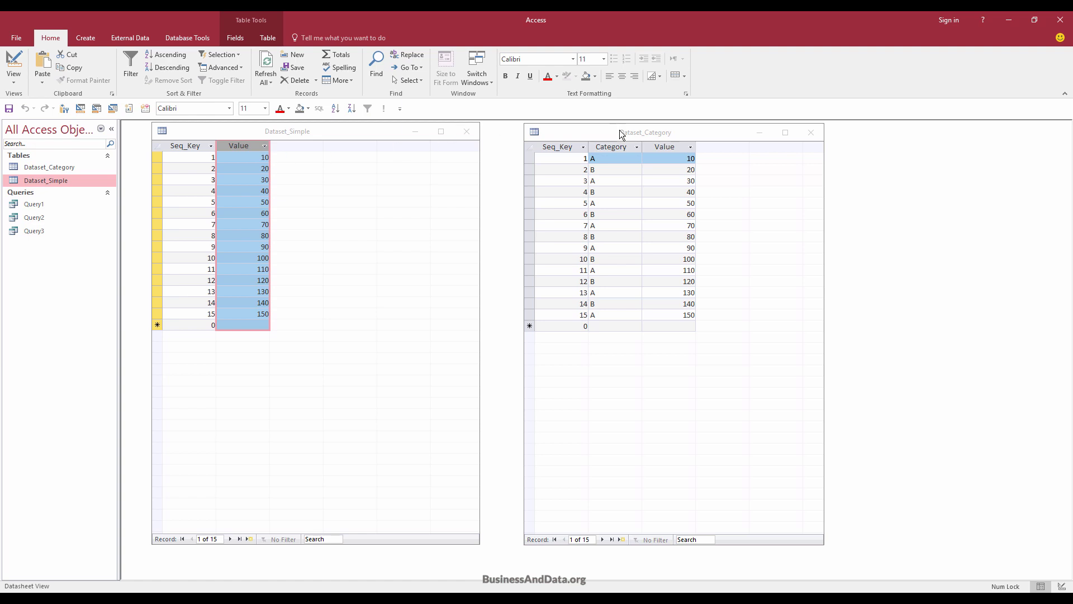
Bring Dataset_Category forward, select its Category column and a Value cell, then close it.
left_click_drag(617, 128, 610, 128)
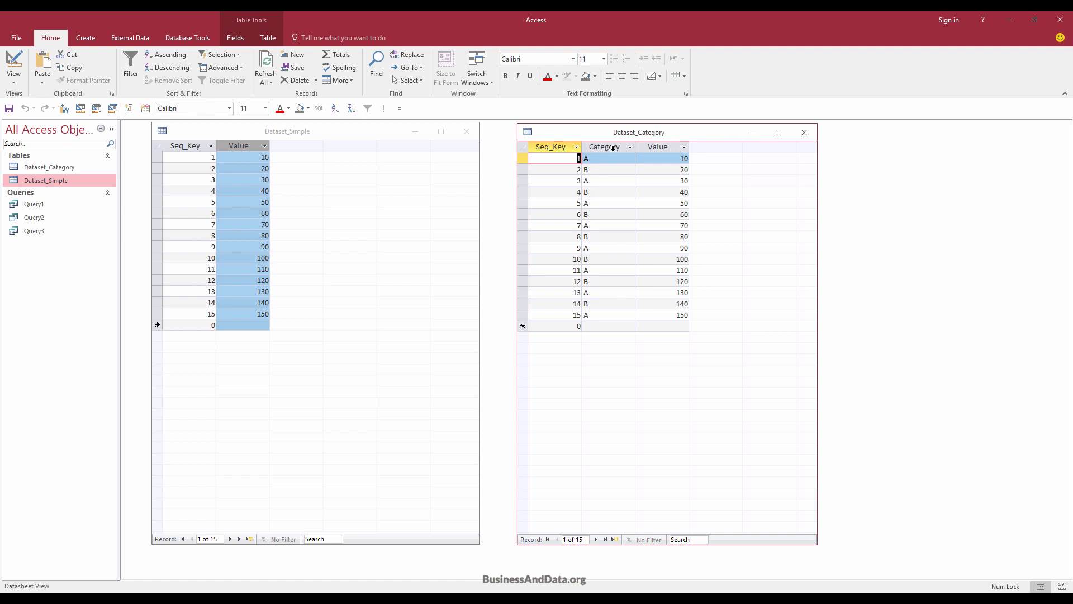
left_click(613, 147)
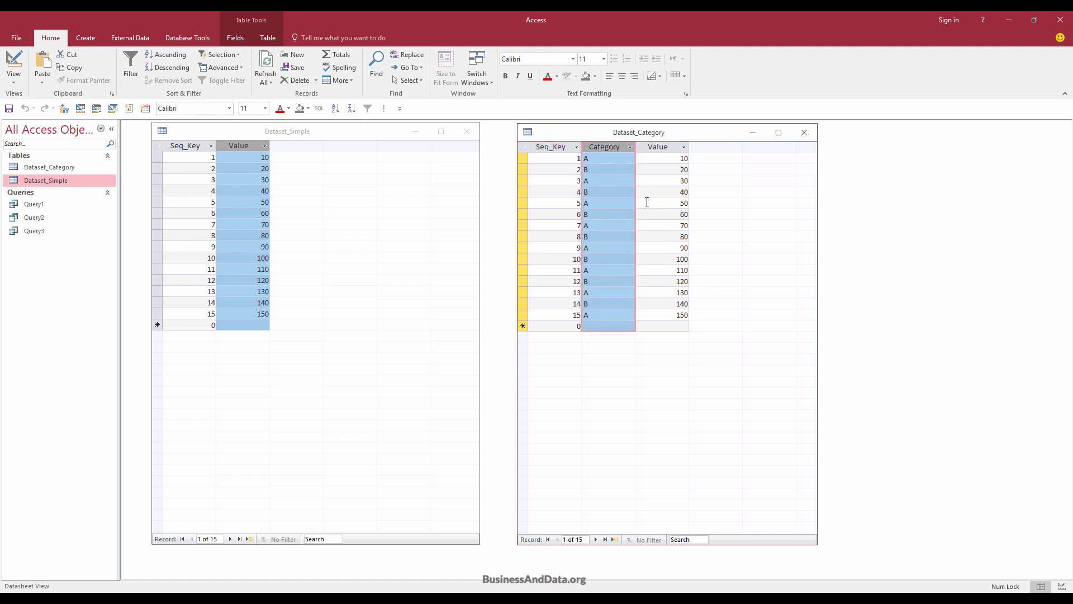
left_click(673, 202)
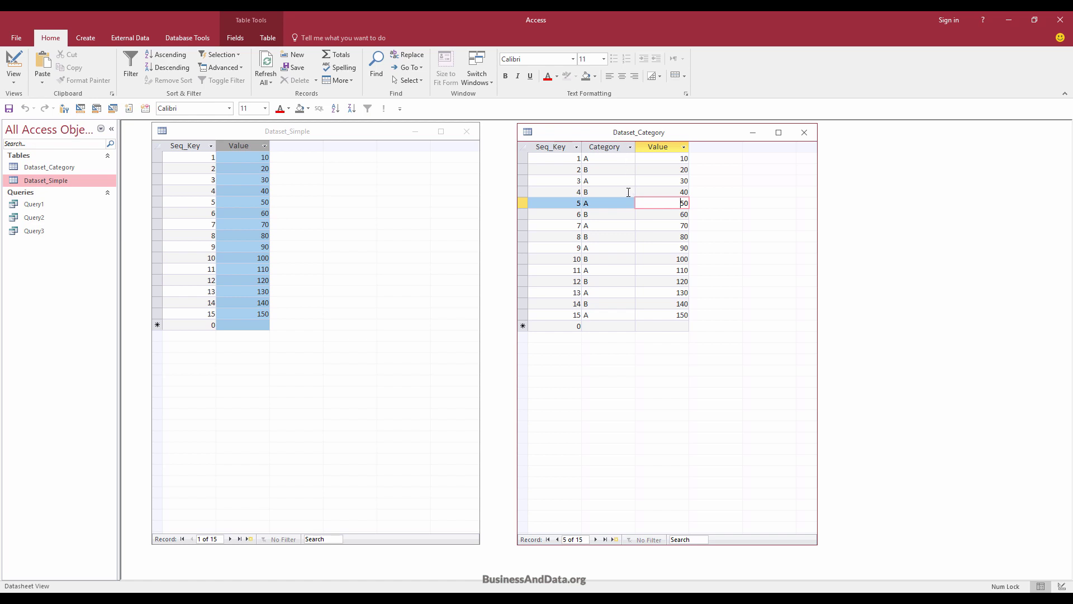
left_click(803, 134)
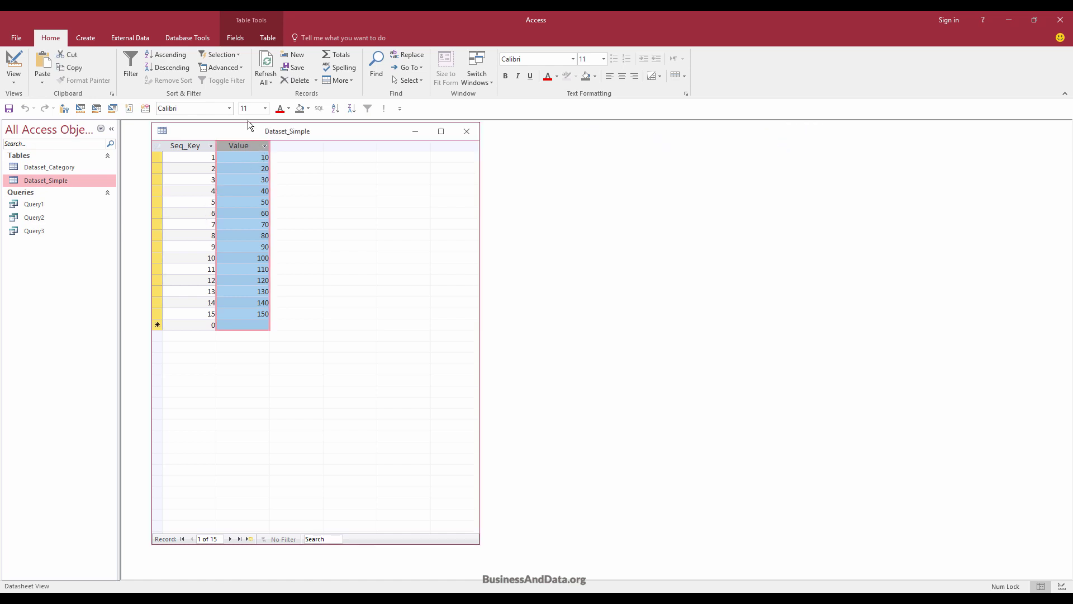
Create a new blank query in Design view without adding any tables.
left_click(89, 38)
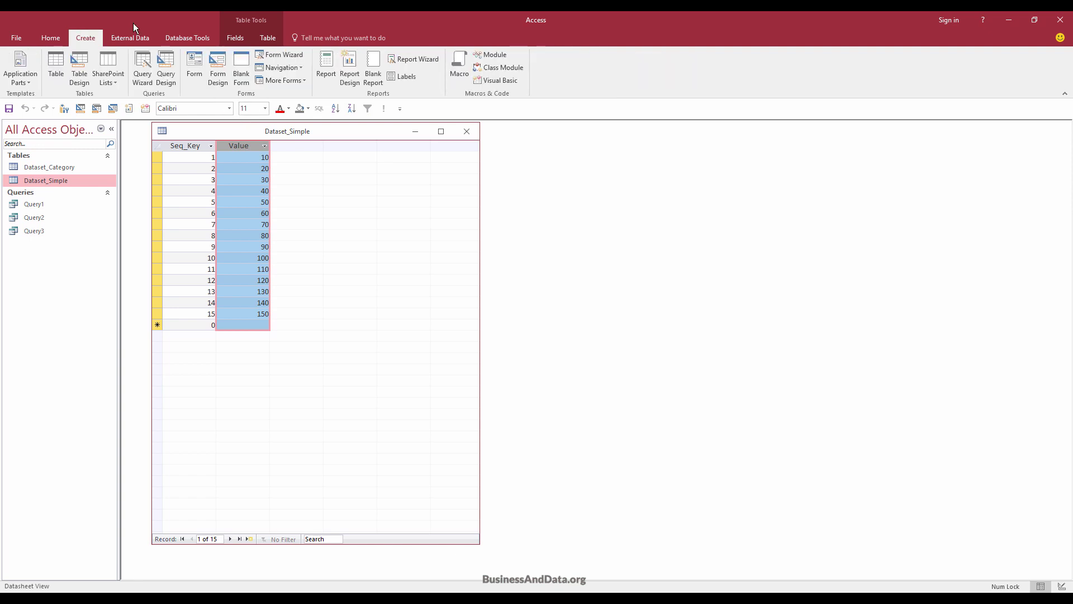
left_click(166, 66)
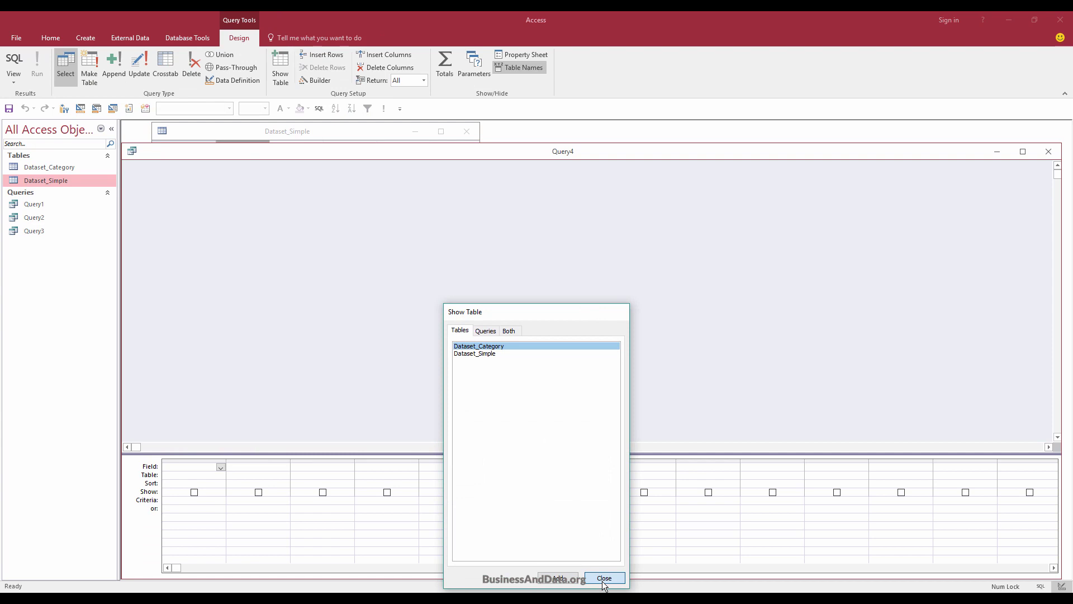
left_click(604, 578)
Arrange Query4 on the left and Dataset_Simple on the right, then bring up Query4's view choices.
left_click_drag(176, 152, 196, 160)
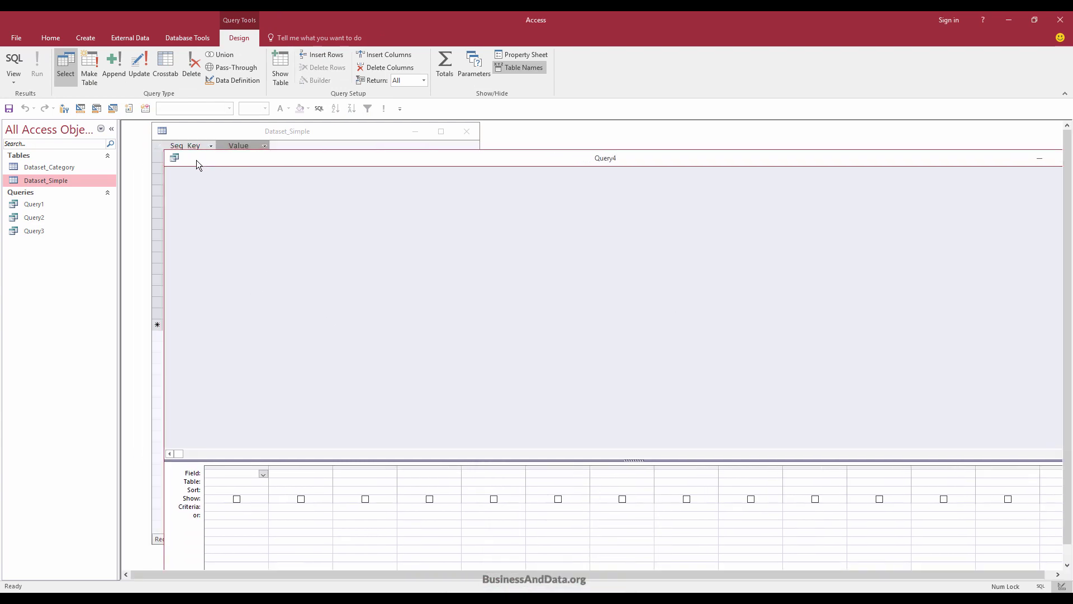
left_click(166, 149)
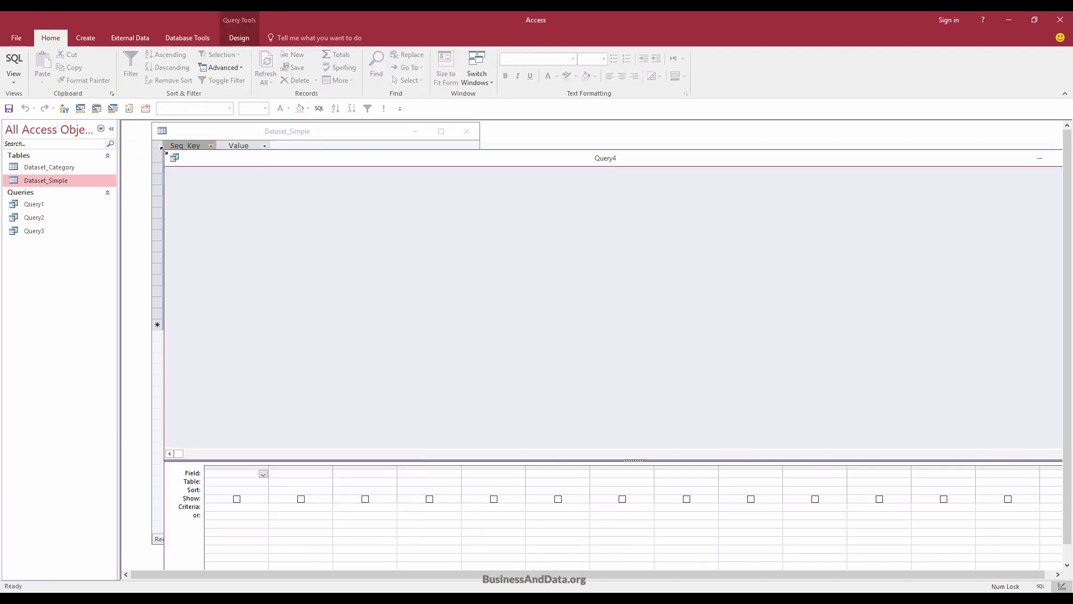
left_click_drag(169, 152, 684, 191)
left_click_drag(779, 193, 665, 148)
left_click(14, 74)
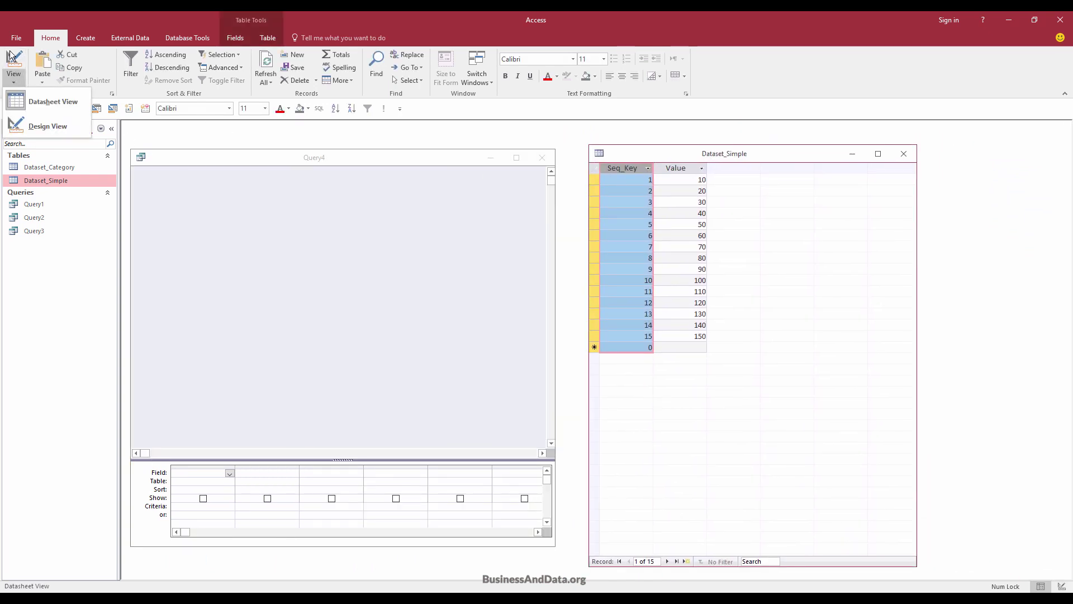
left_click(359, 223)
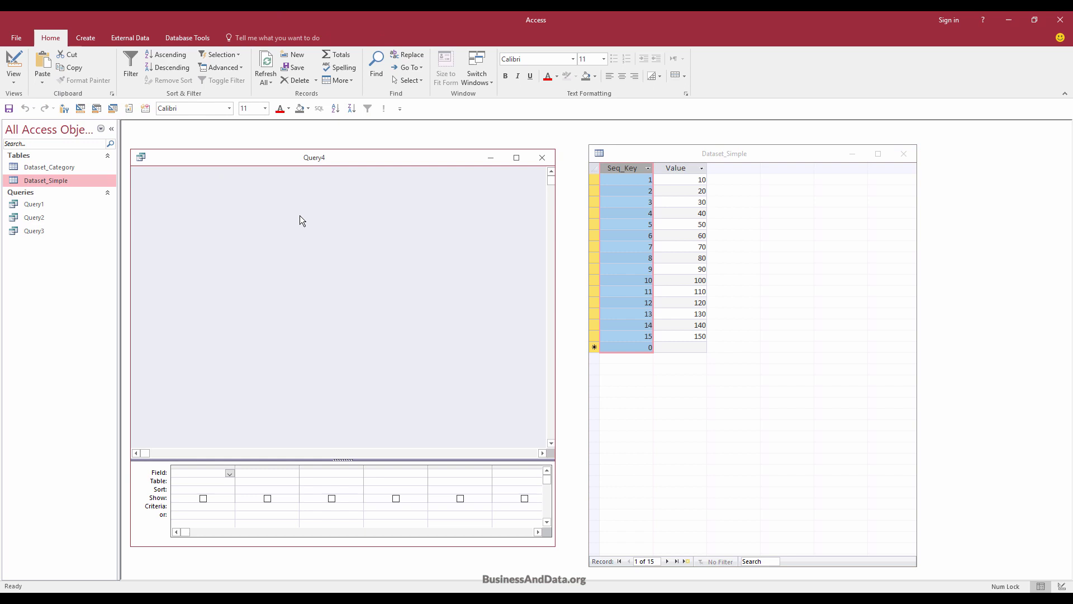
left_click(14, 77)
Switch Query4 to SQL view and replace the default text with SELECT / FROM Dataset_Simple T1.
left_click(59, 110)
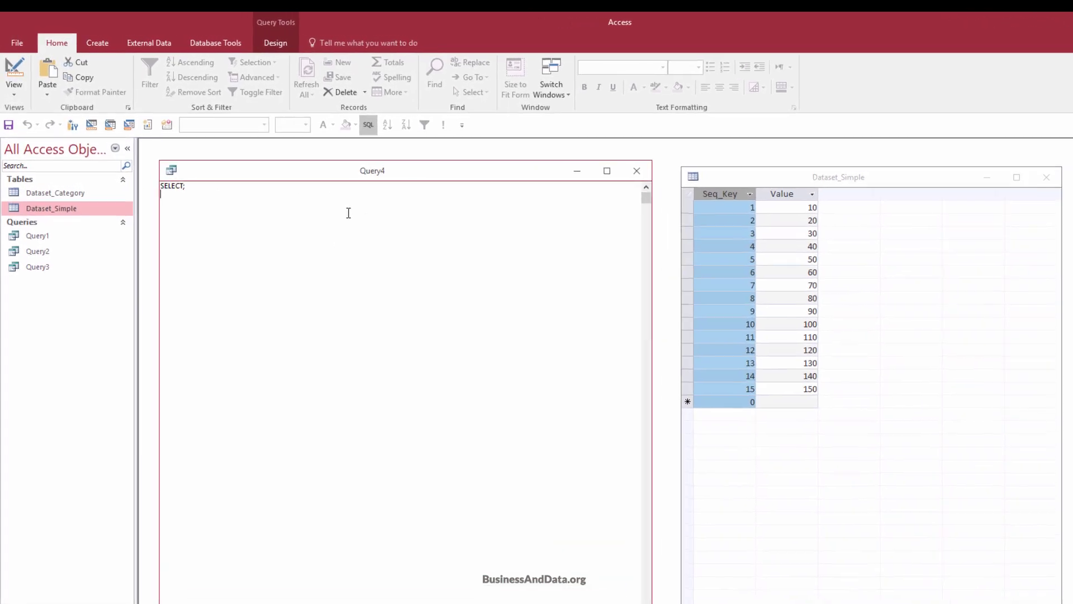
key("ctrl+a")
key("Delete")
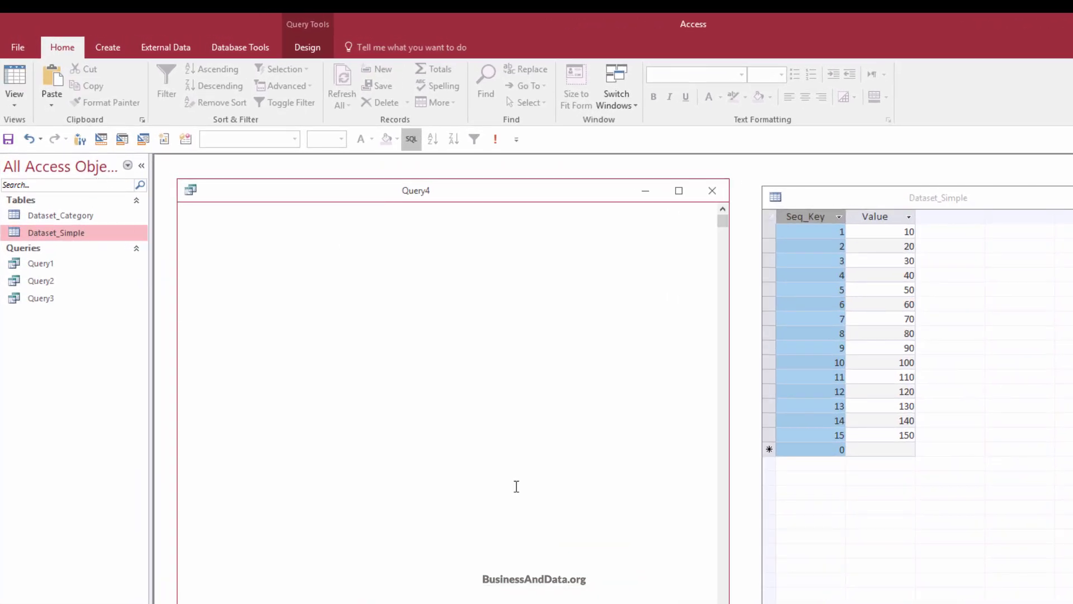
type("SELECT")
key("Return")
key("Return")
type("FROM Dataset_Simp")
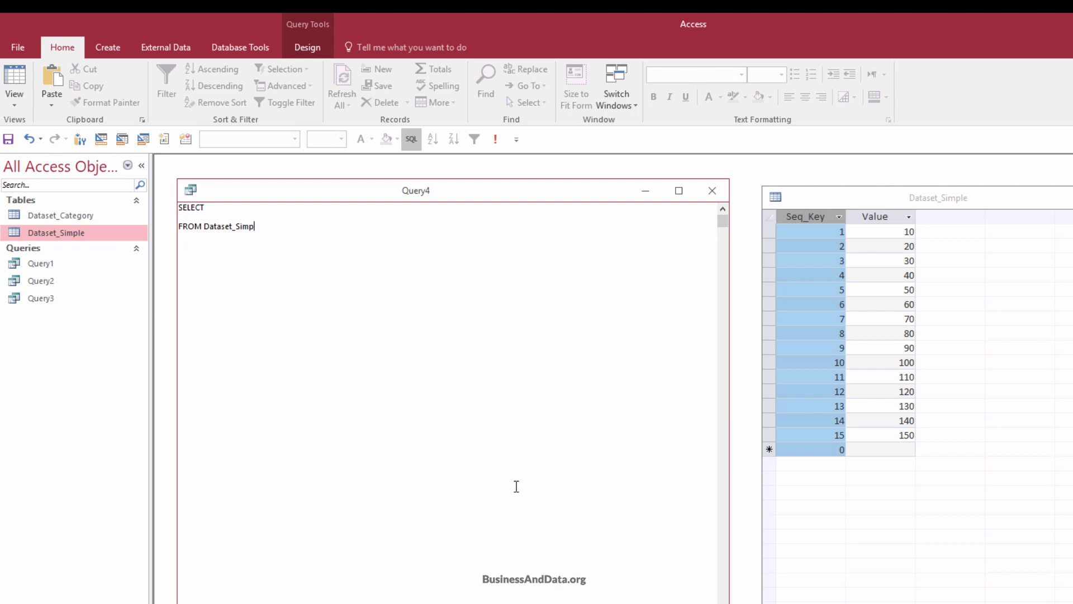
type("le T1")
Insert 'Value,' and '(SELECT' lines between the SELECT and FROM lines.
key("Return")
key("Up")
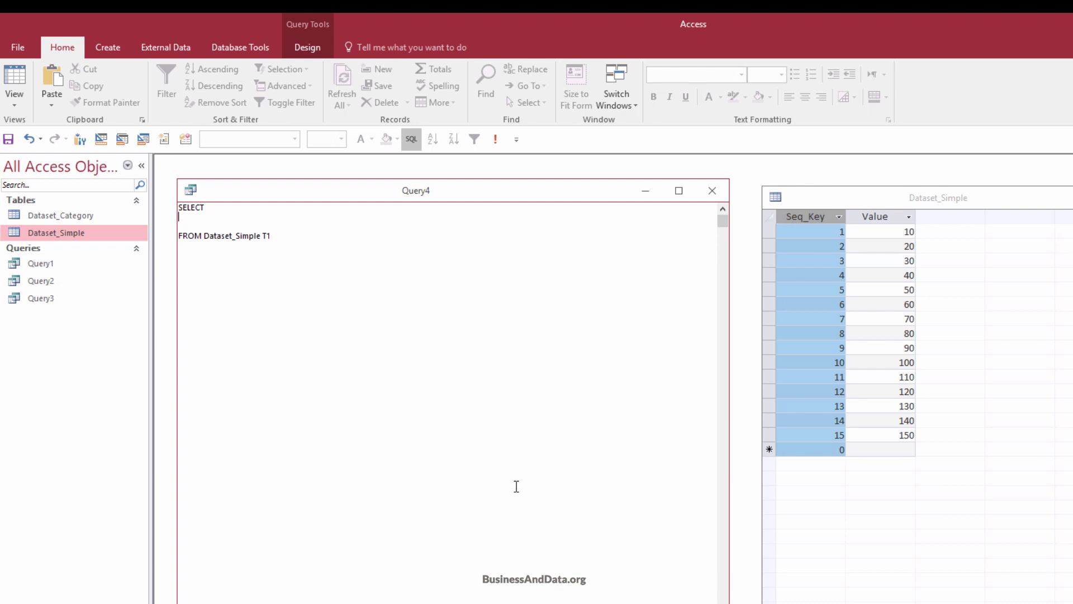
type("Value,")
key("Return")
type("(S")
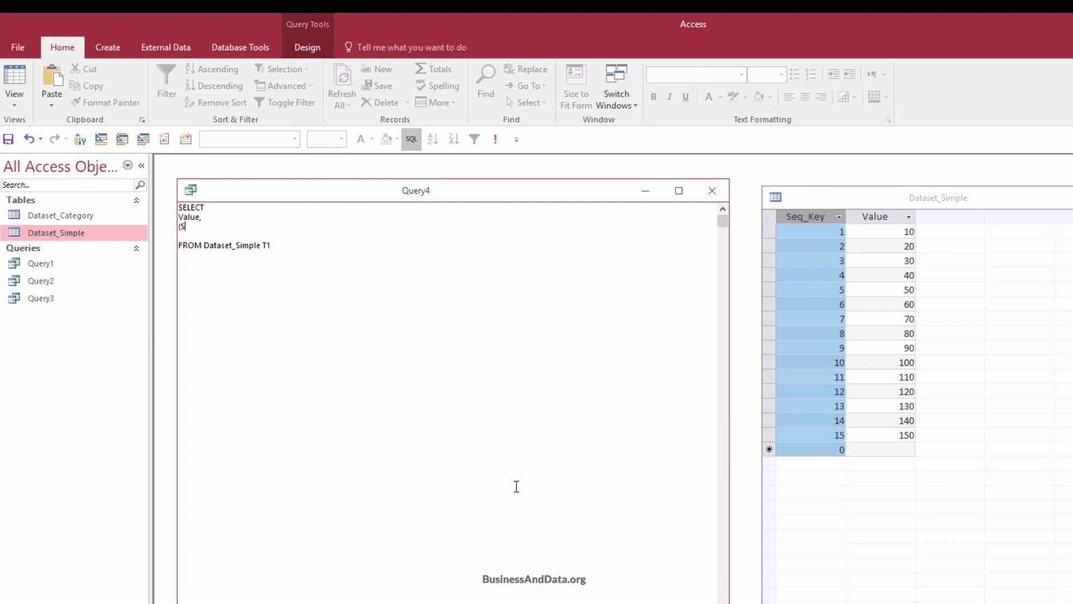
type("ELECT")
Finish the subquery: SUM(Value) FROM Dataset_Simple WHERE T1.Seq_Key >= Seq_Key) as RunningTotal.
type("SUM(Value) FROM Datas")
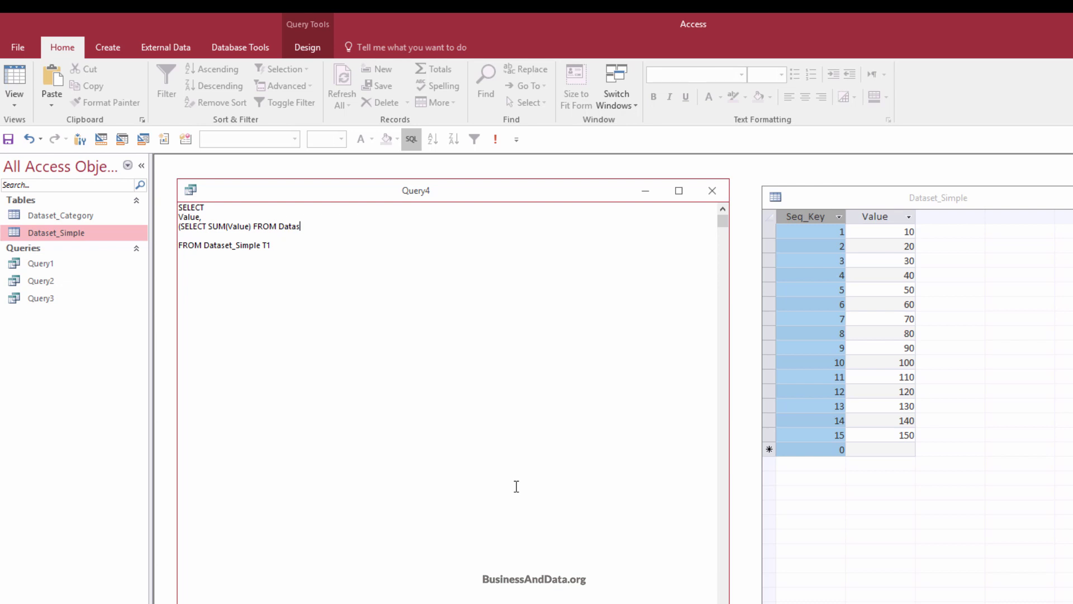
type("et_Simple WHERE T1.")
left_click_drag(261, 247, 180, 237)
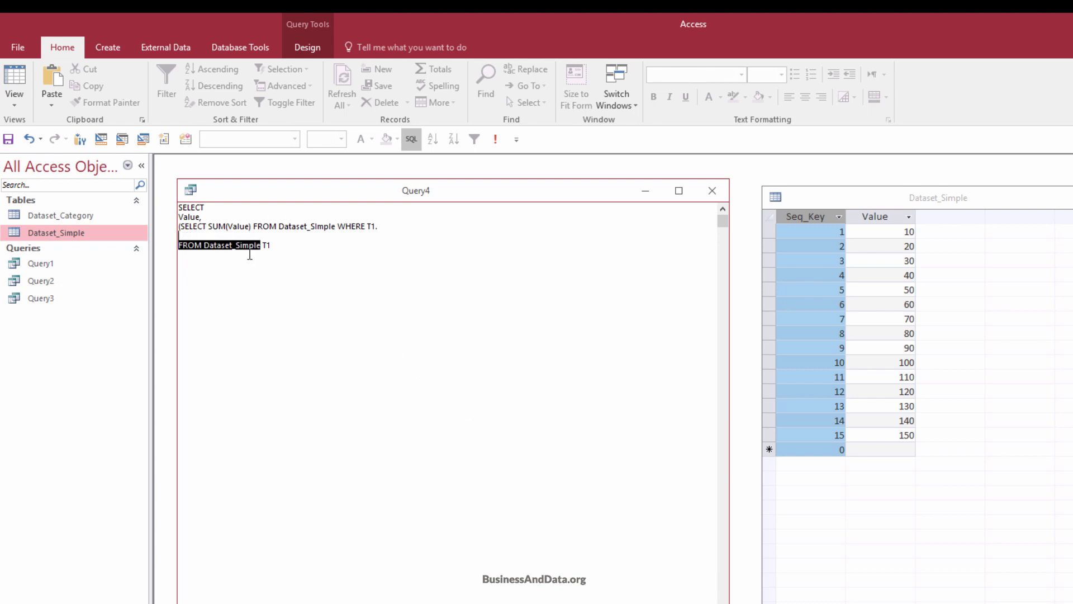
left_click(404, 227)
type("Se")
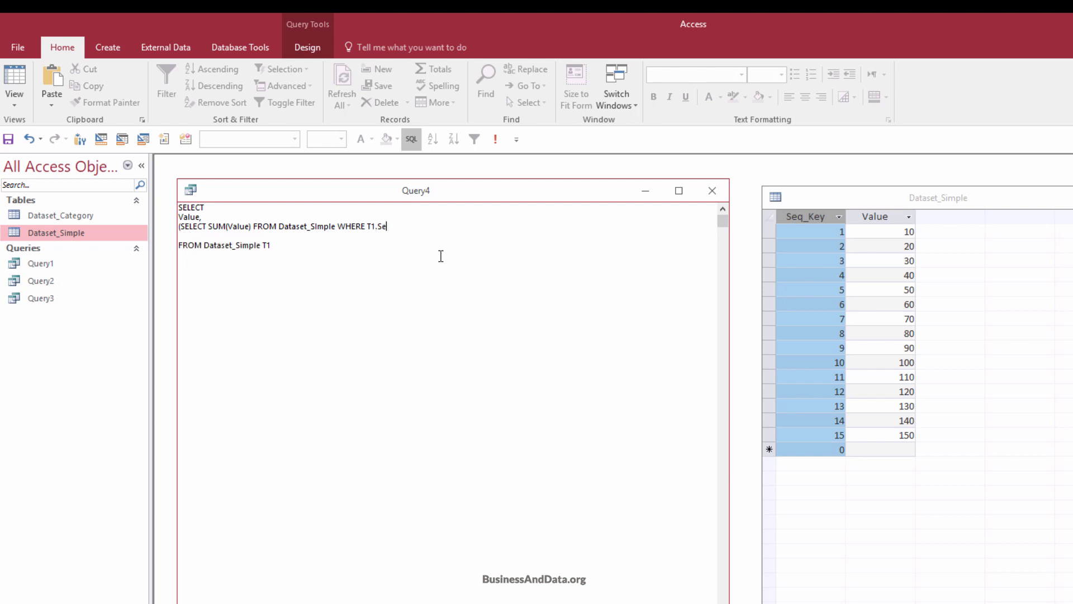
type("q_Key >= Seq_Key) as")
key("BackSpace")
key("BackSpace")
key("BackSpace")
type("as RunningTotal")
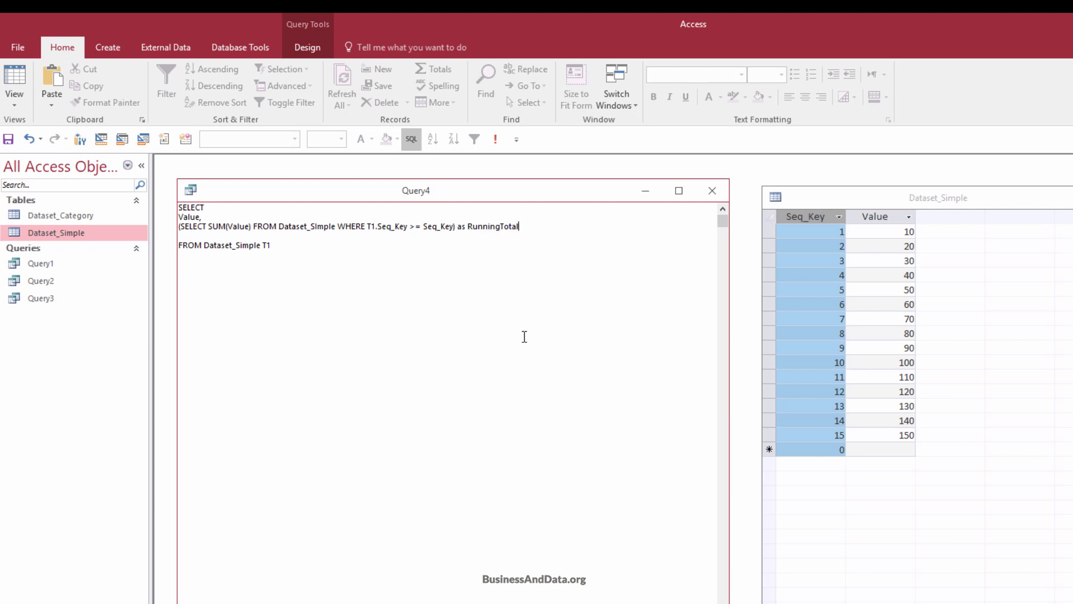
key("BackSpace")
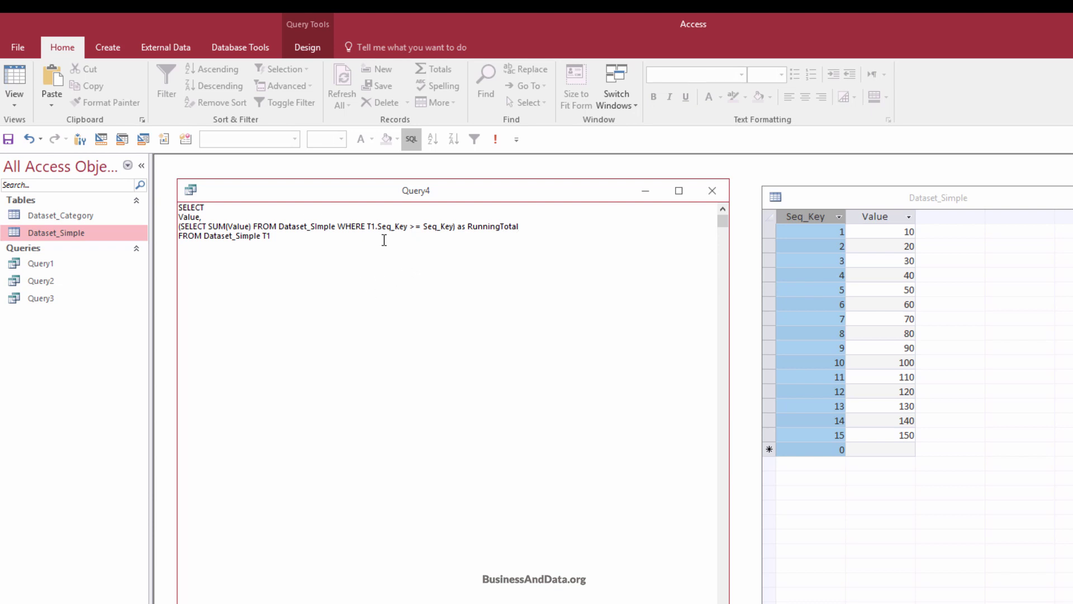
Run Query4 and autofit the RunningTotal column to its header.
left_click(319, 50)
left_click(48, 73)
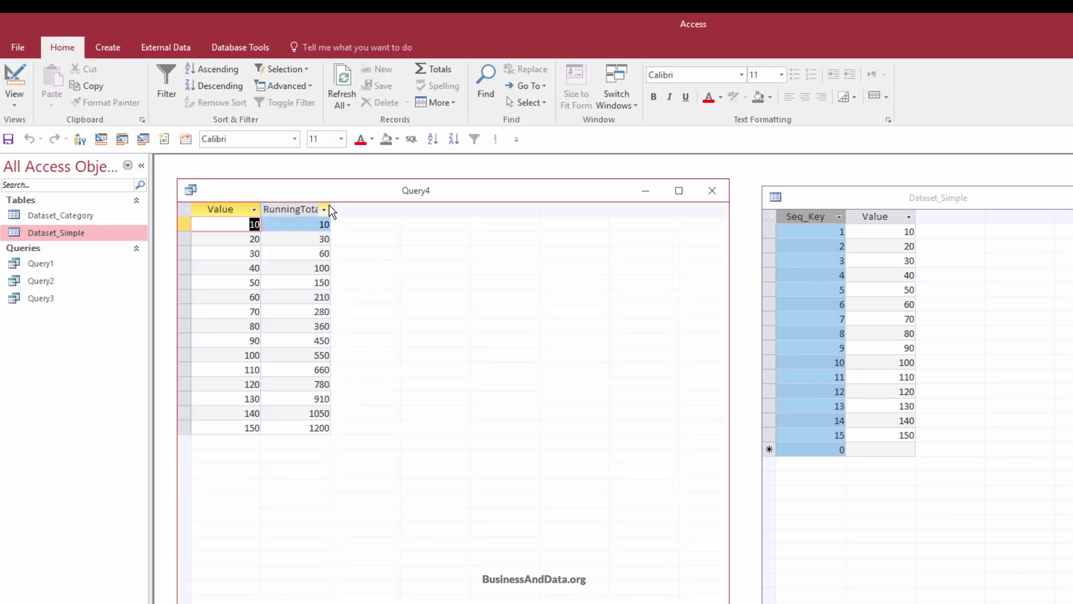
left_click_drag(337, 207, 338, 208)
double_click(337, 208)
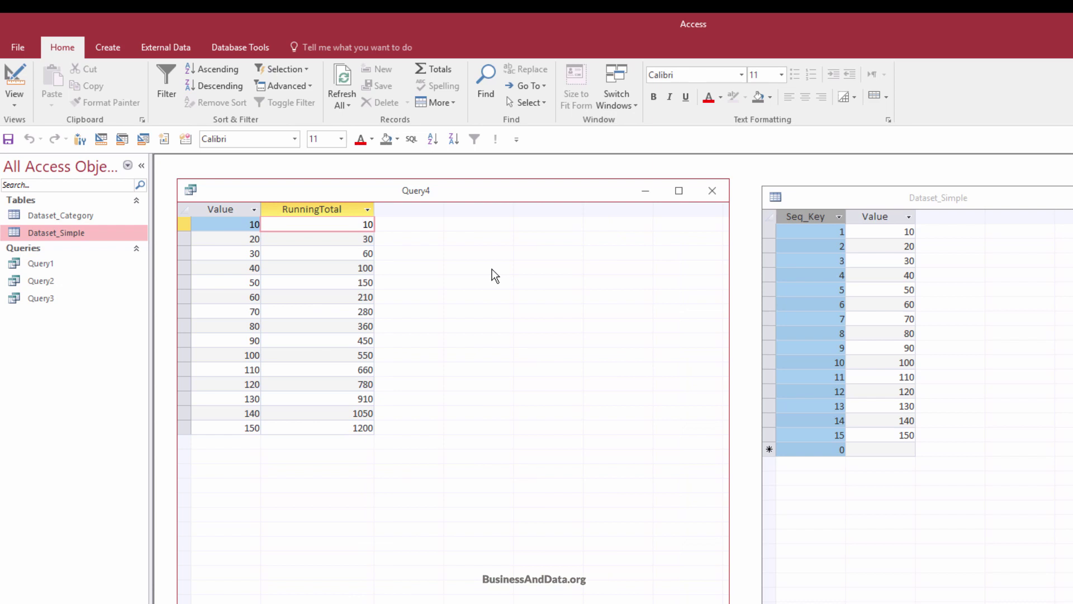
Step through the rows checking running totals 30, 60, 100, 150 and 210.
key("Left")
key("Down")
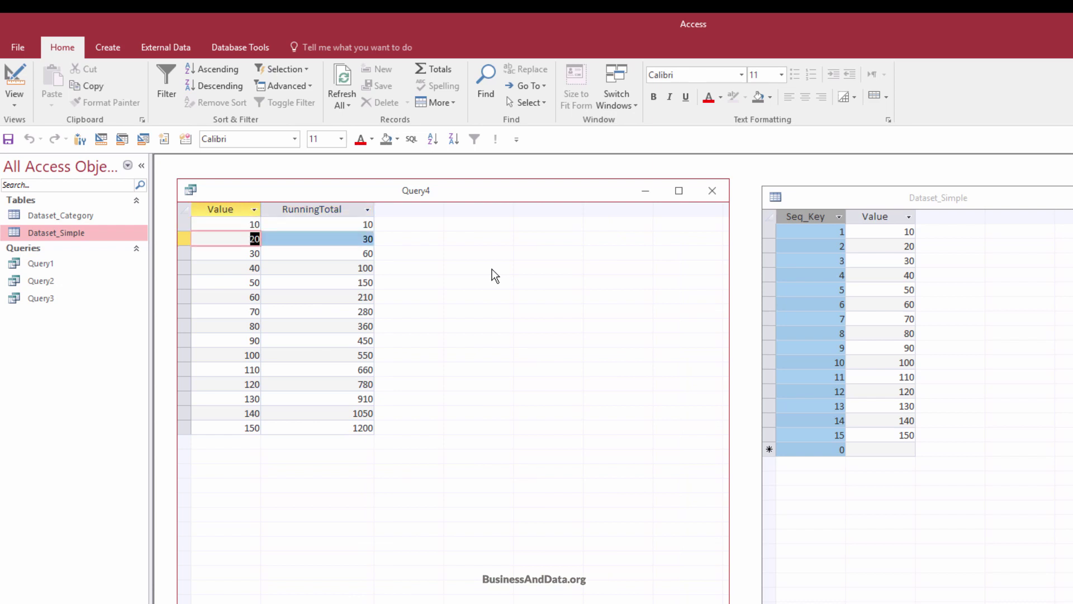
key("Up")
key("Right")
key("Down")
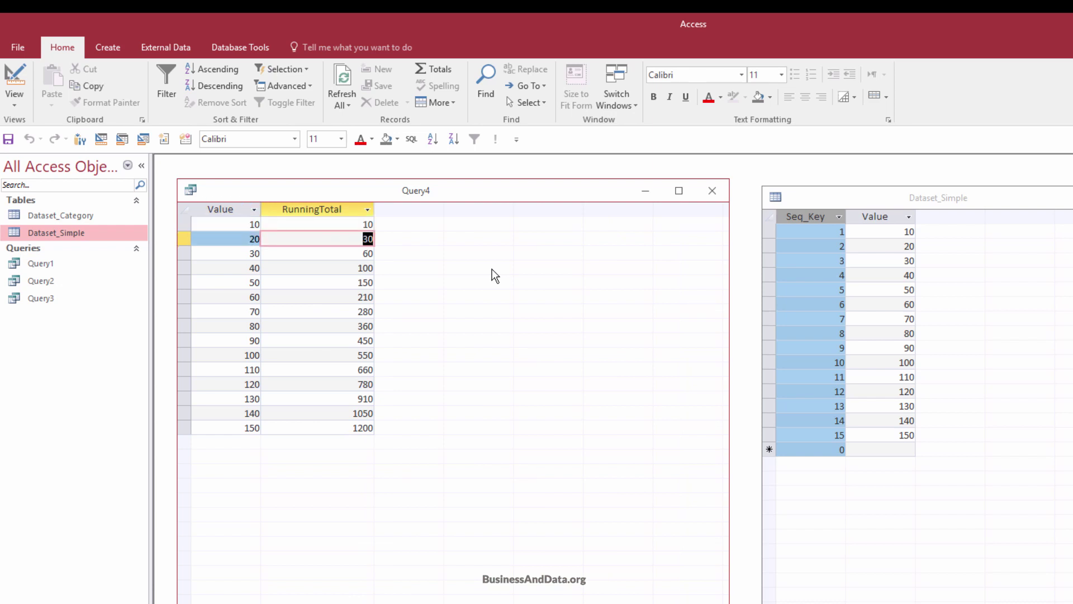
key("Down")
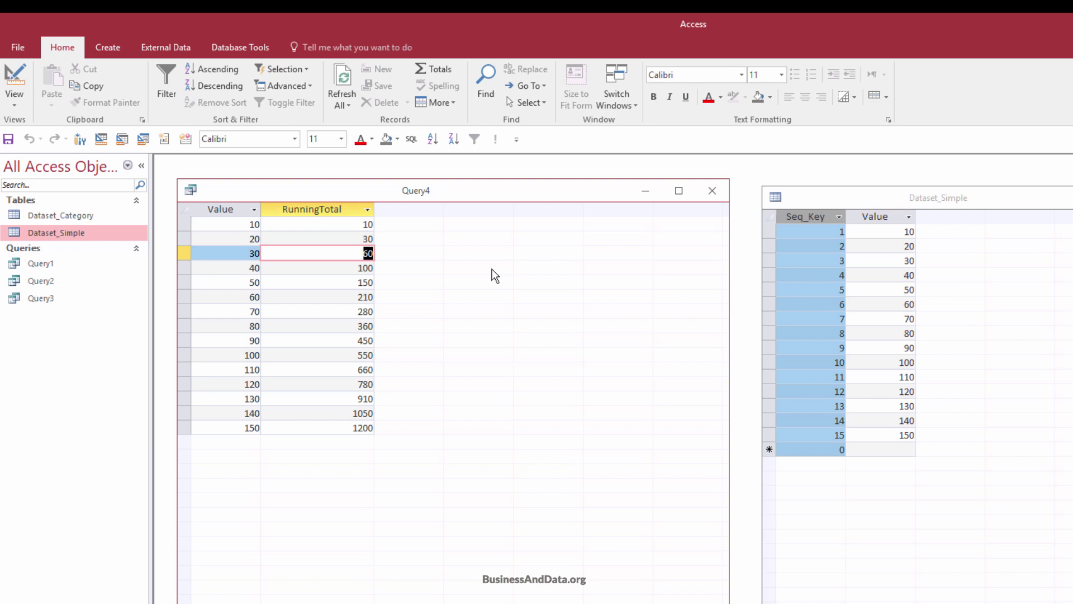
key("Down")
key("Up")
key("Down")
key("Left")
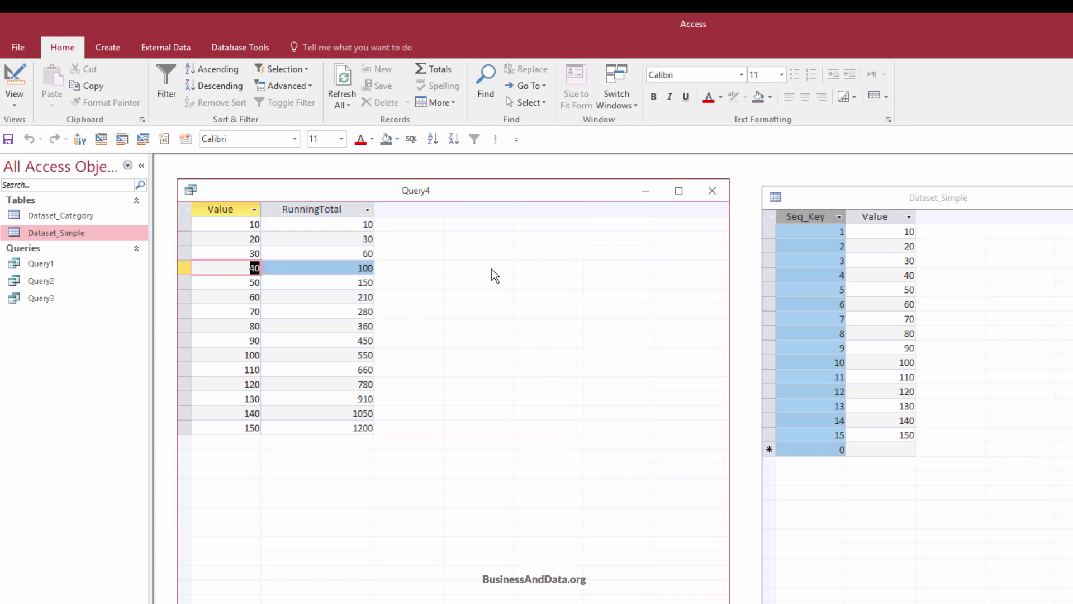
key("Right")
key("Down")
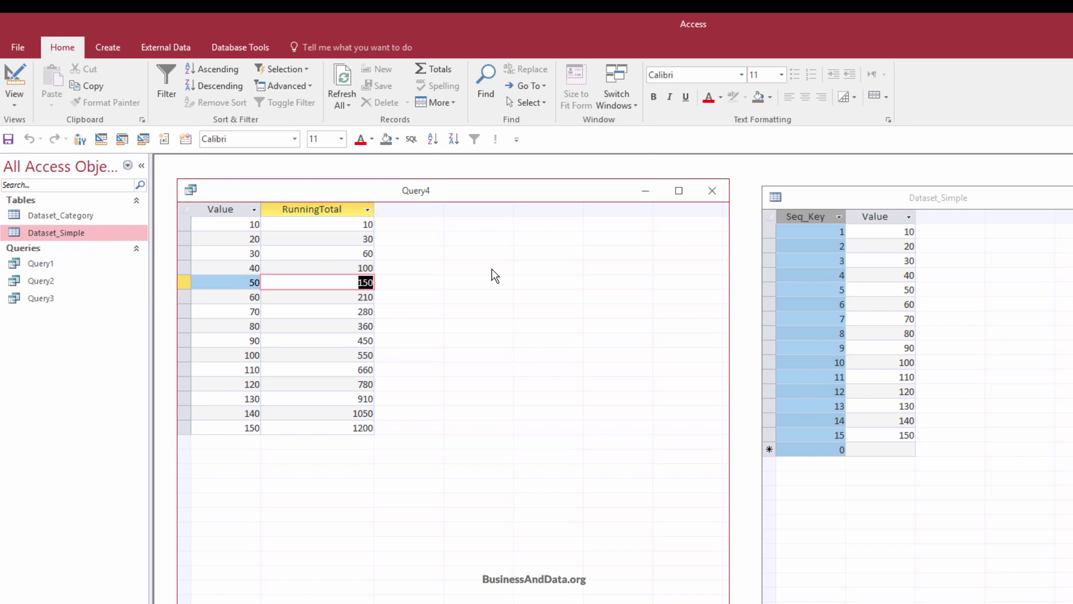
key("Down")
key("Left")
key("Right")
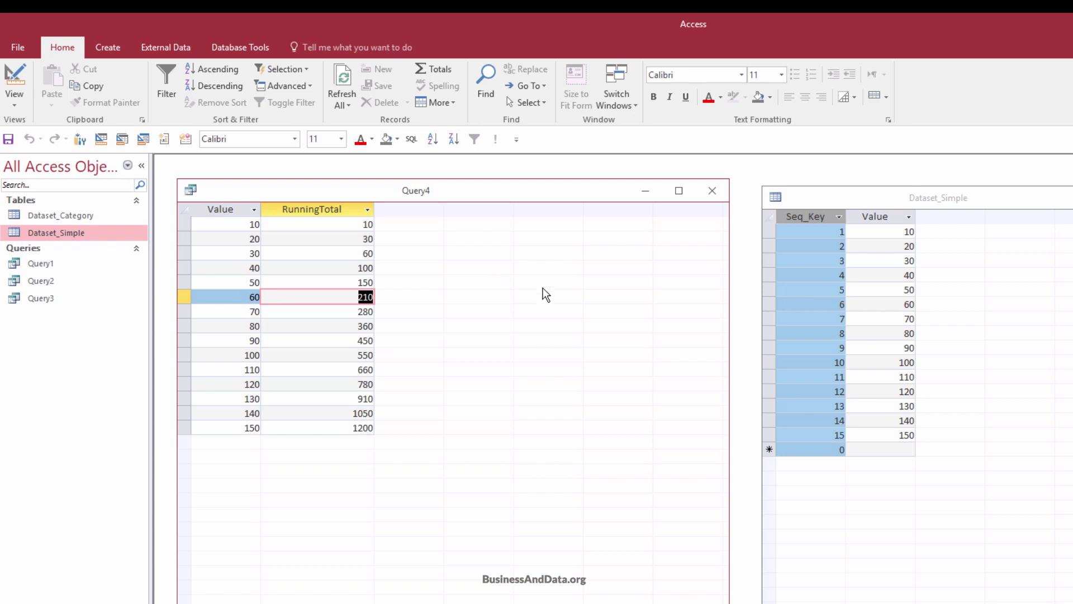
Close Query4 without saving and create a new blank query in SQL view.
left_click(711, 191)
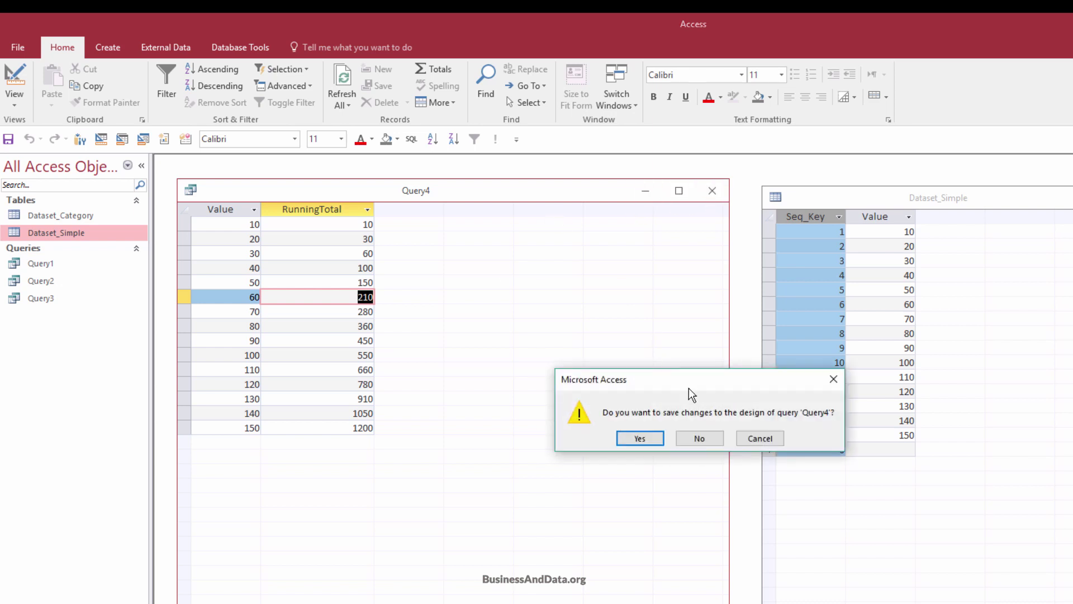
left_click(704, 439)
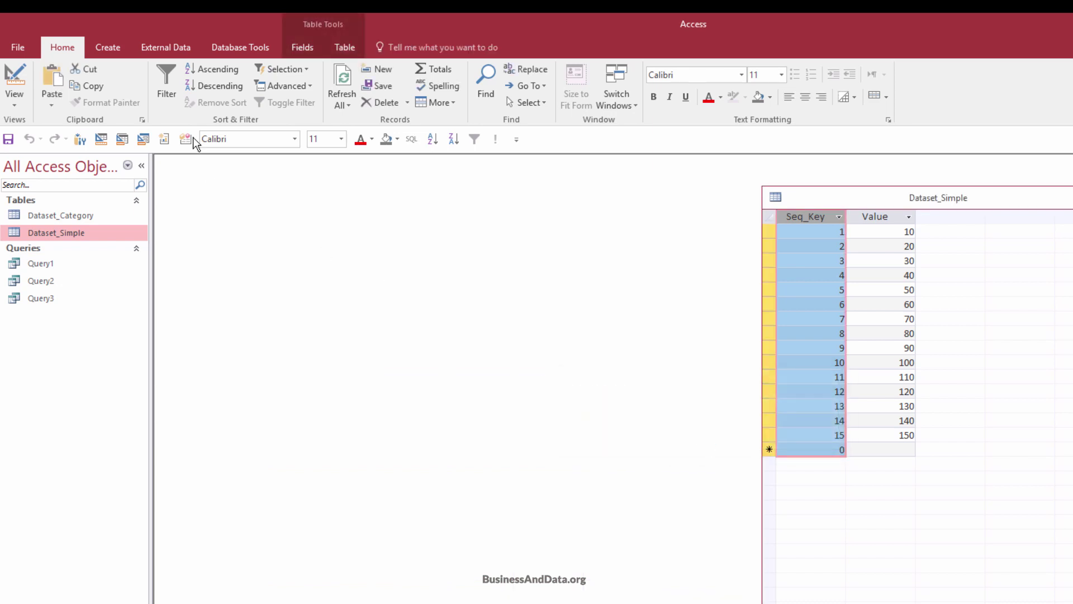
left_click(100, 48)
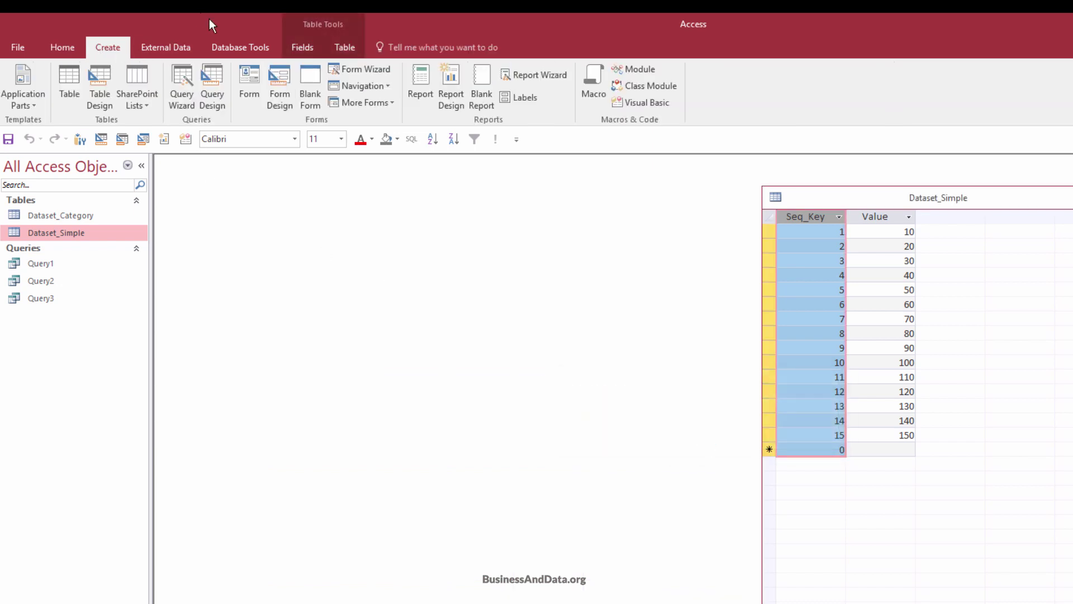
left_click(213, 76)
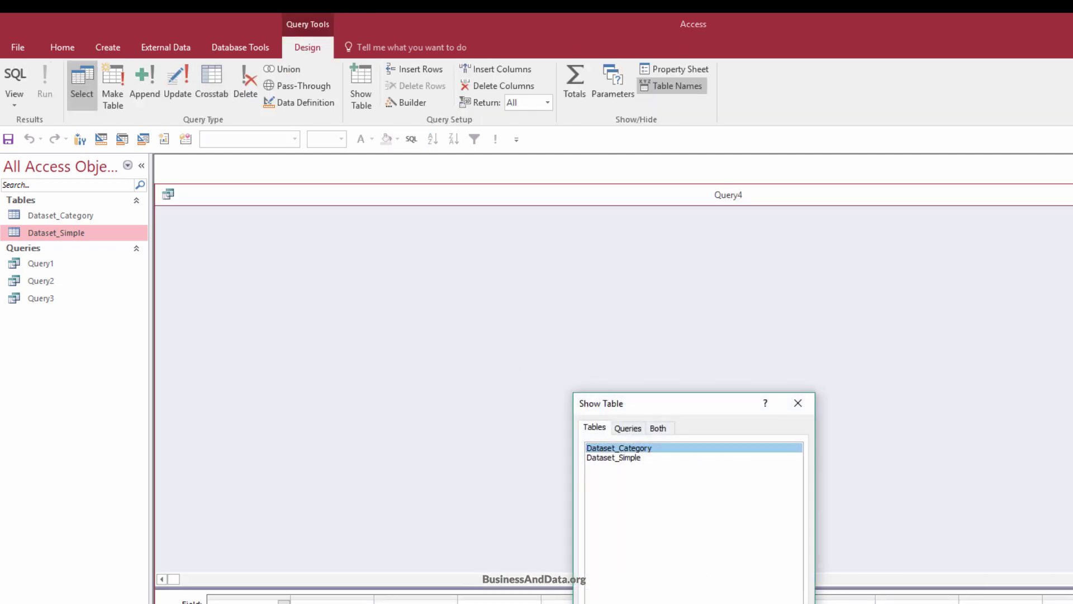
key("Escape")
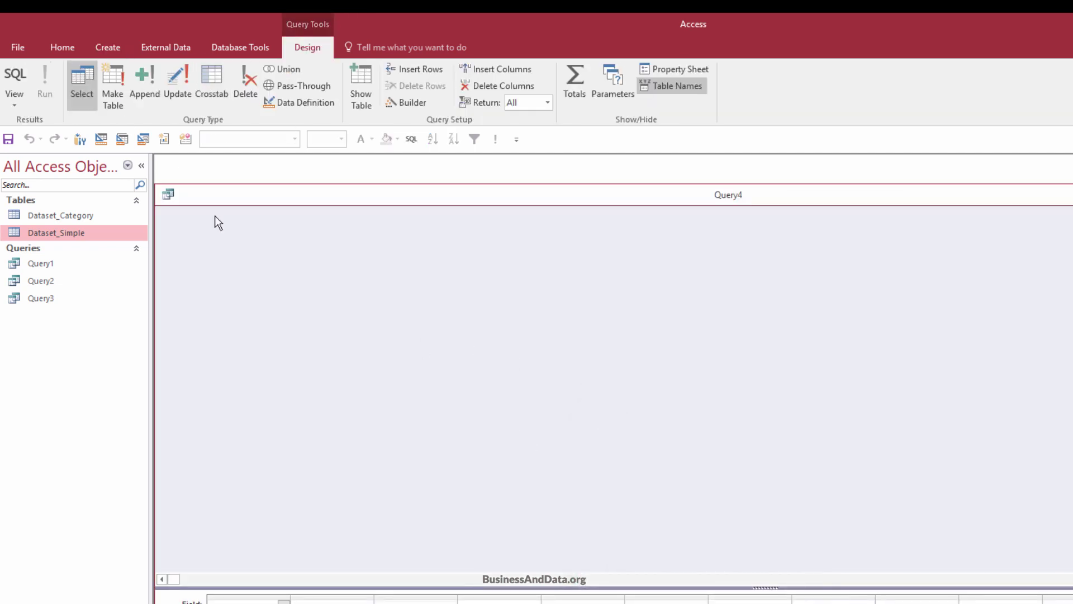
left_click(16, 74)
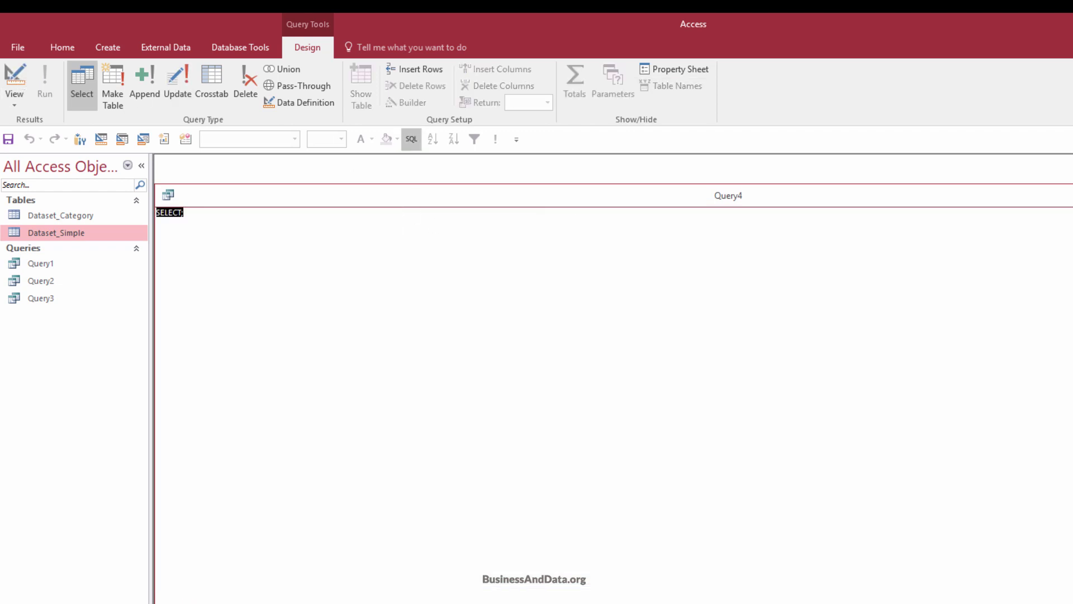
Close Dataset_Simple, open Dataset_Category, and tile it beside the SQL editor.
left_click_drag(910, 195, 681, 320)
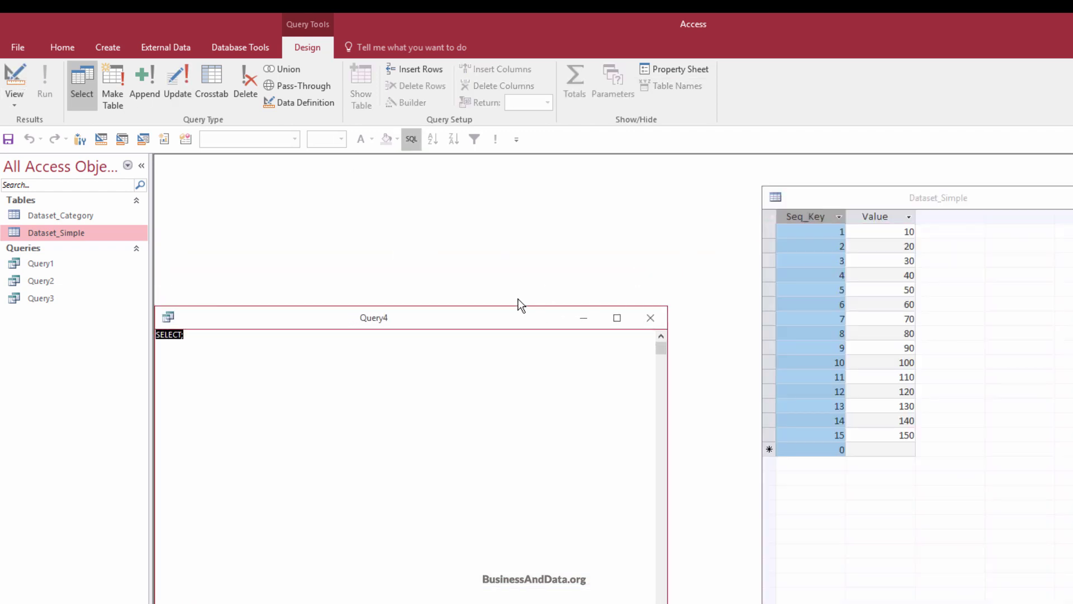
key("ctrl+F6")
key("ctrl+F4")
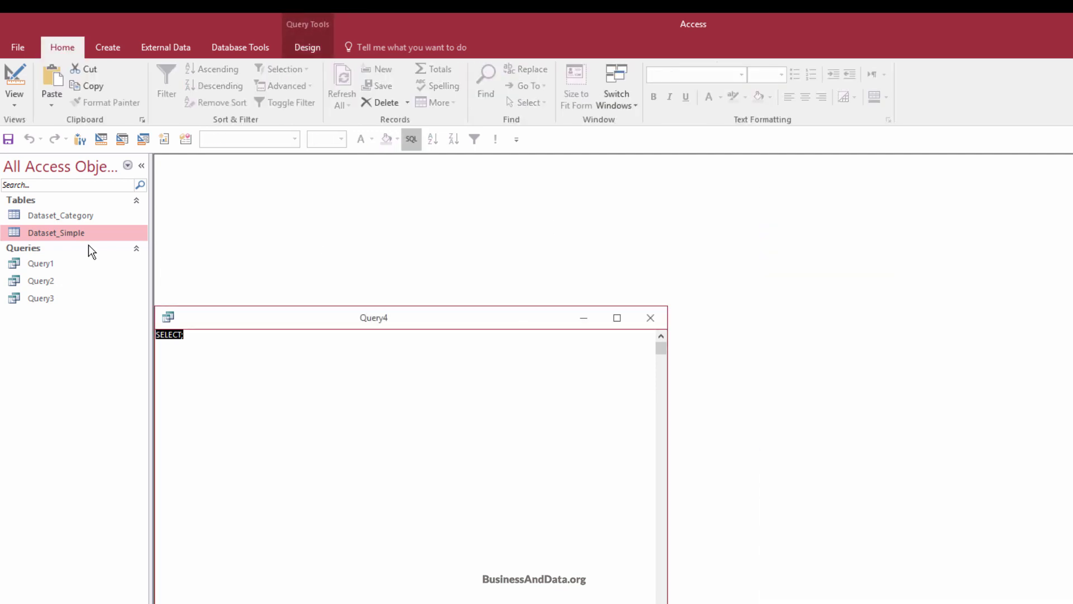
left_click(89, 222)
double_click(60, 216)
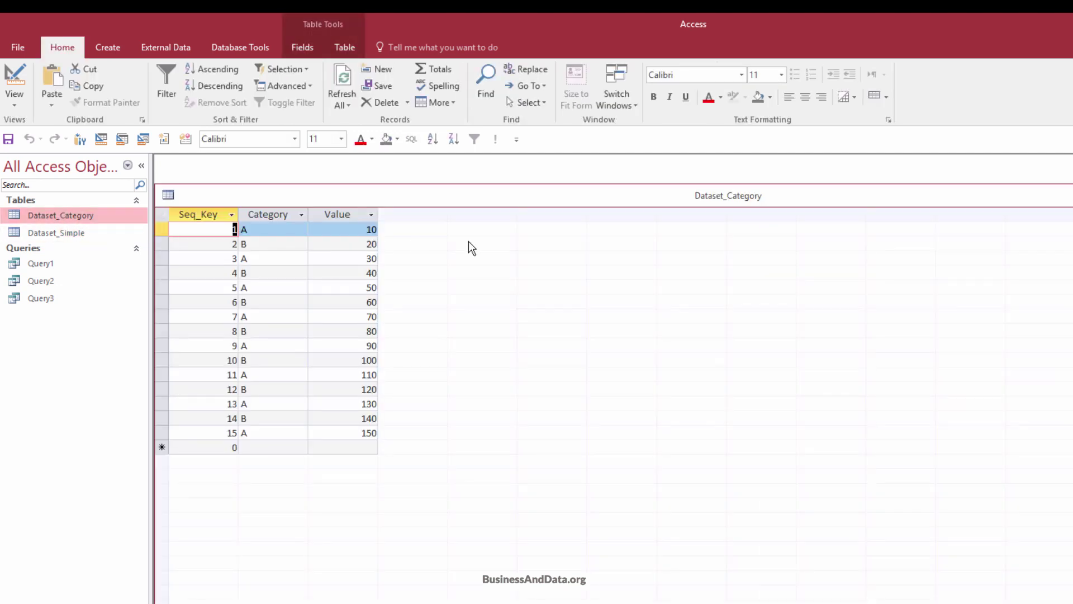
left_click(162, 190)
left_click(167, 194)
left_click(190, 213)
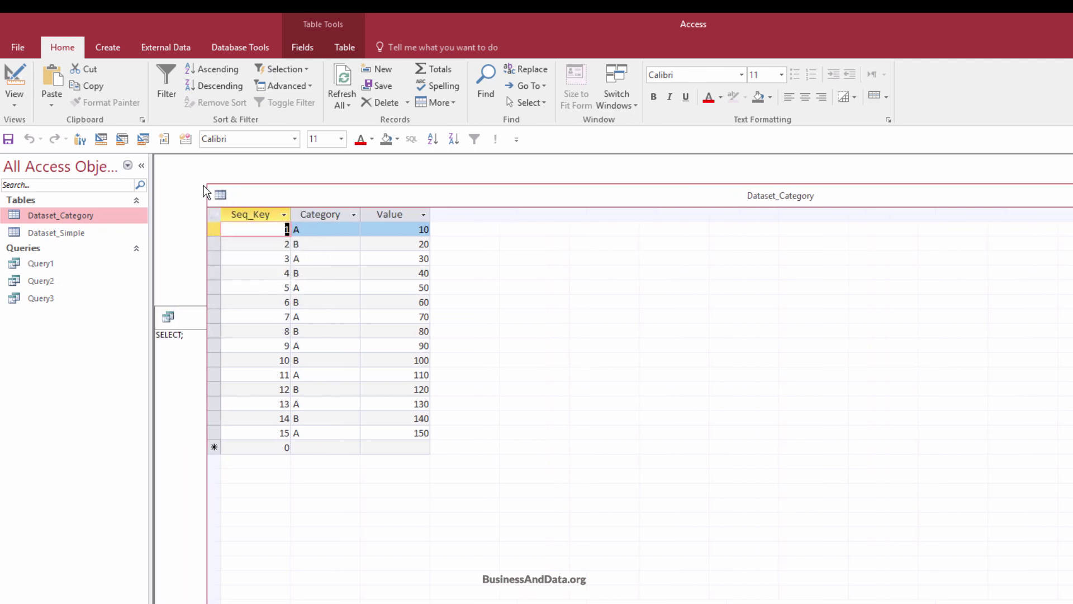
left_click_drag(206, 189, 849, 193)
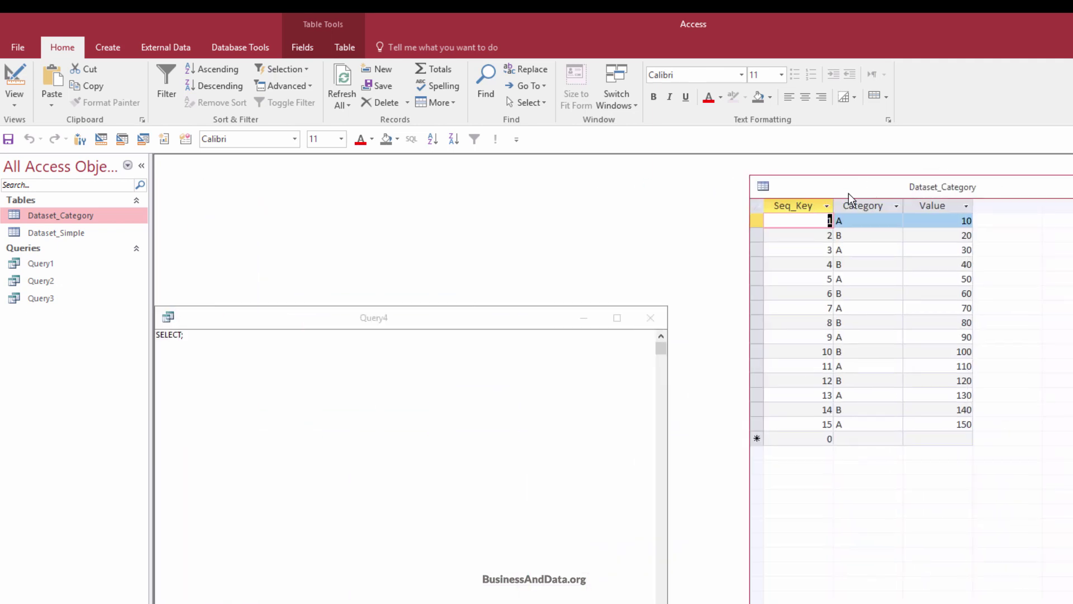
left_click_drag(467, 319, 508, 188)
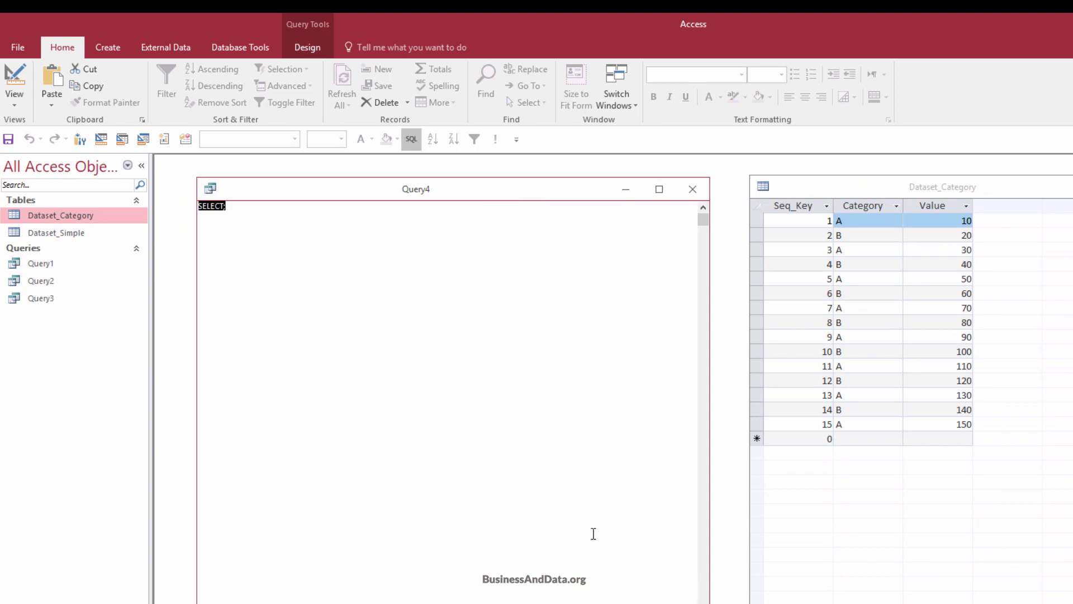
left_click(198, 216)
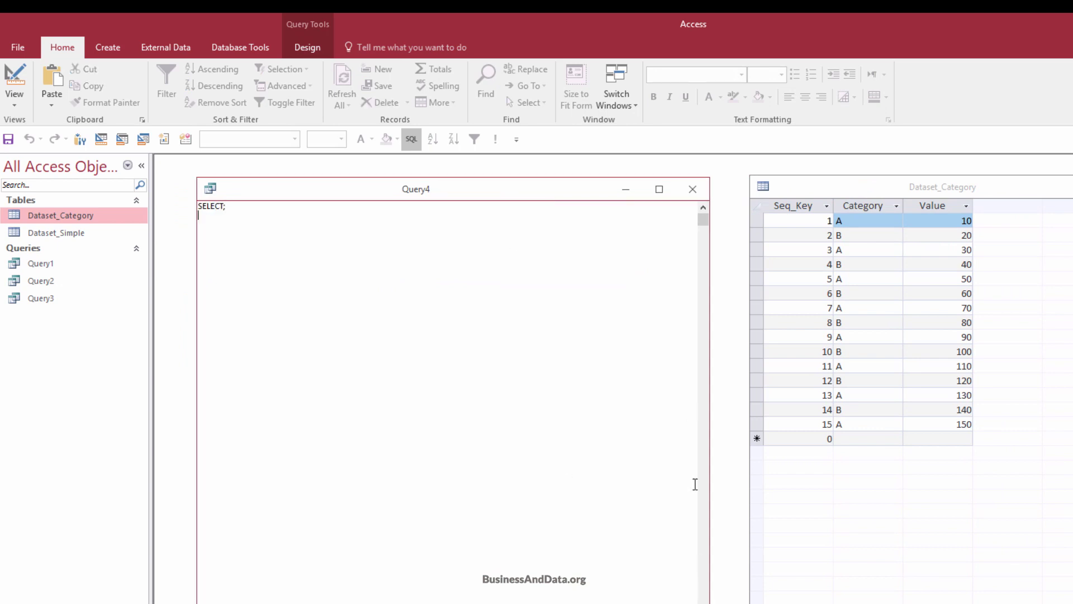
Write SELECT Category, Value FROM Dataset_Category T1 in the SQL editor.
key("BackSpace")
key("BackSpace")
key("BackSpace")
key("BackSpace")
key("BackSpace")
key("BackSpace")
key("BackSpace")
key("BackSpace")
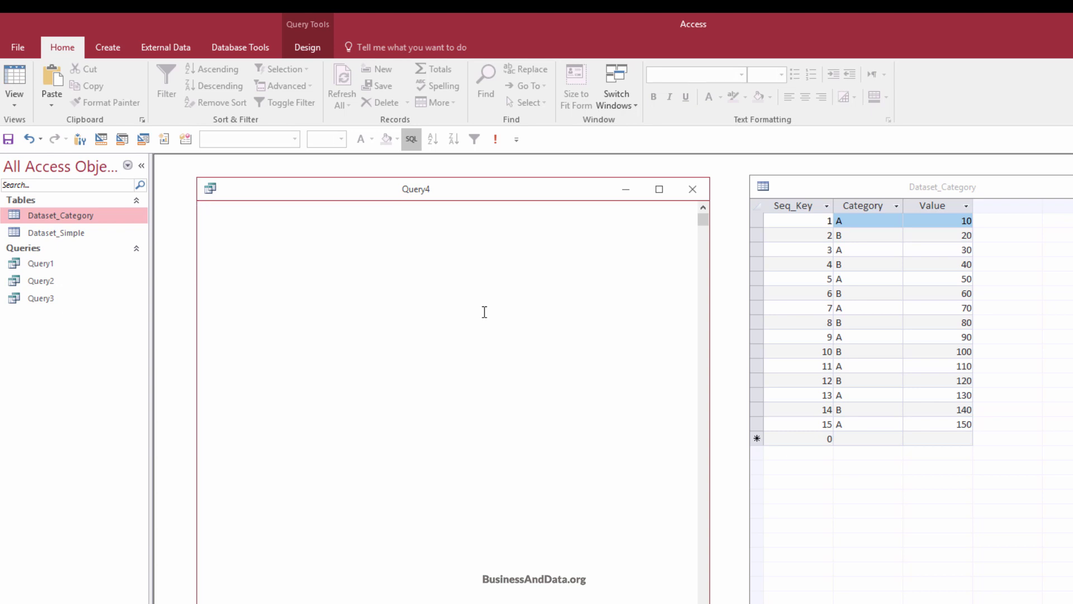
type("SELECT")
key("Return")
key("Return")
type("FROM Dataset_Category ")
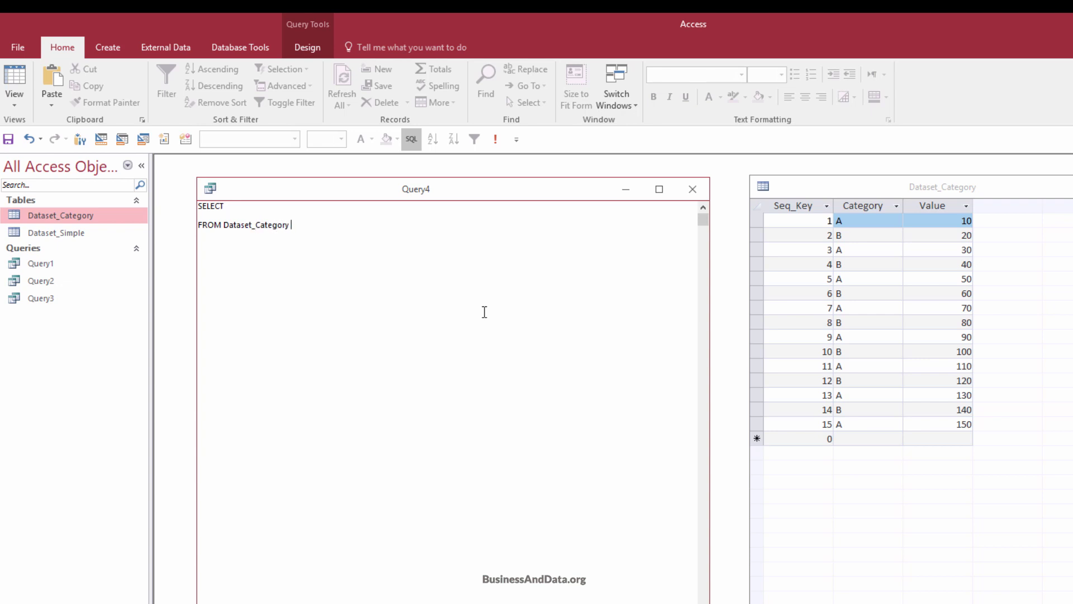
type("T1")
type("Cate")
type("gory,")
key("Return")
type("Value,")
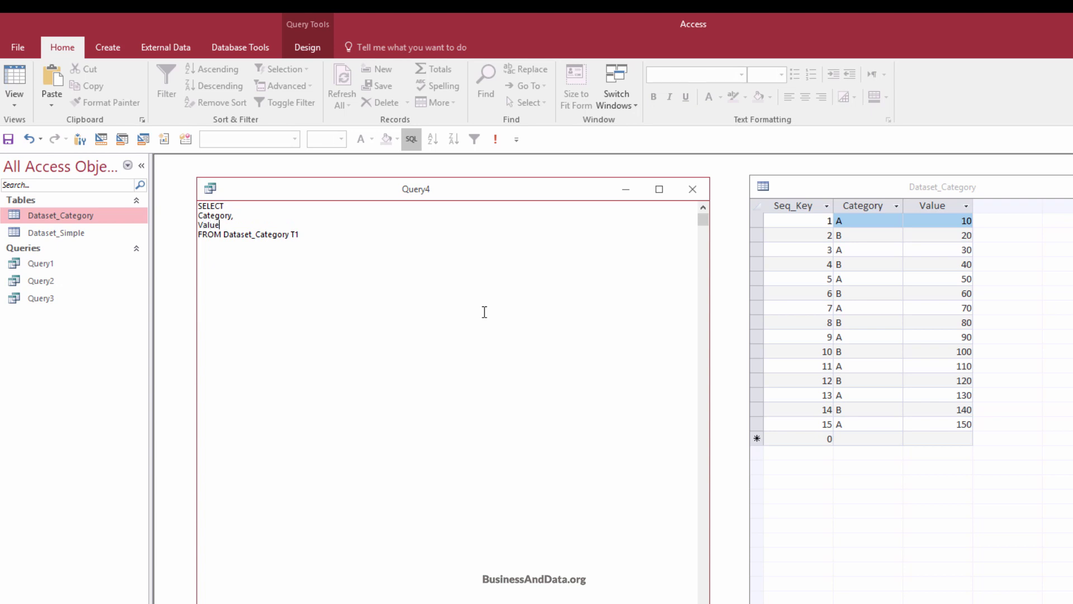
Add the subquery SUM(Value) WHERE T1.Seq_Key >= Seq_Key AND T1.Category = Category as RunningTotal.
key("Return")
type("(")
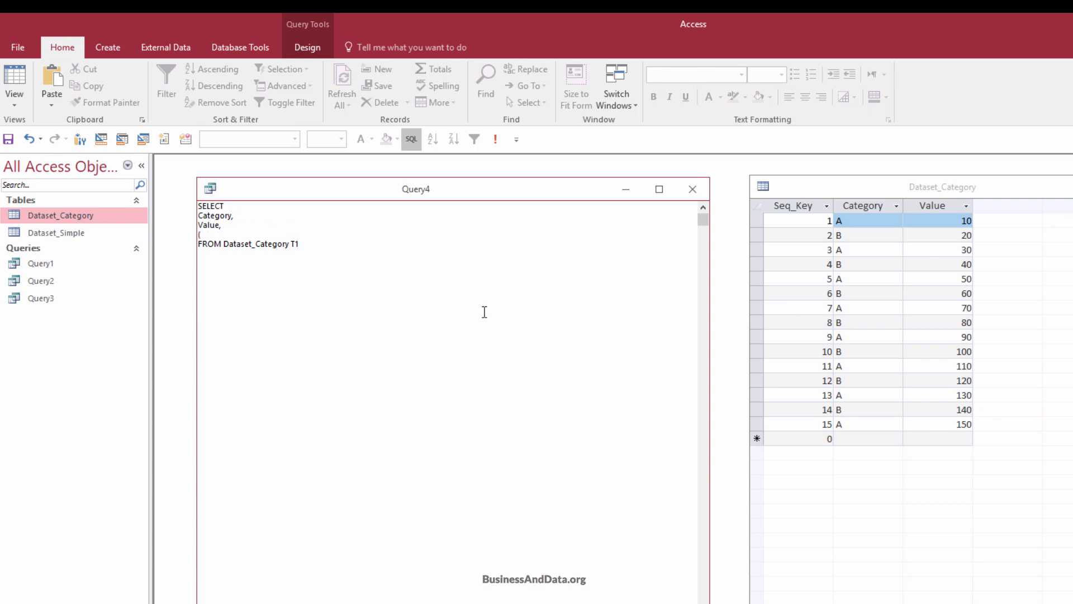
type("SUM(Value) FROM Dataset_Category")
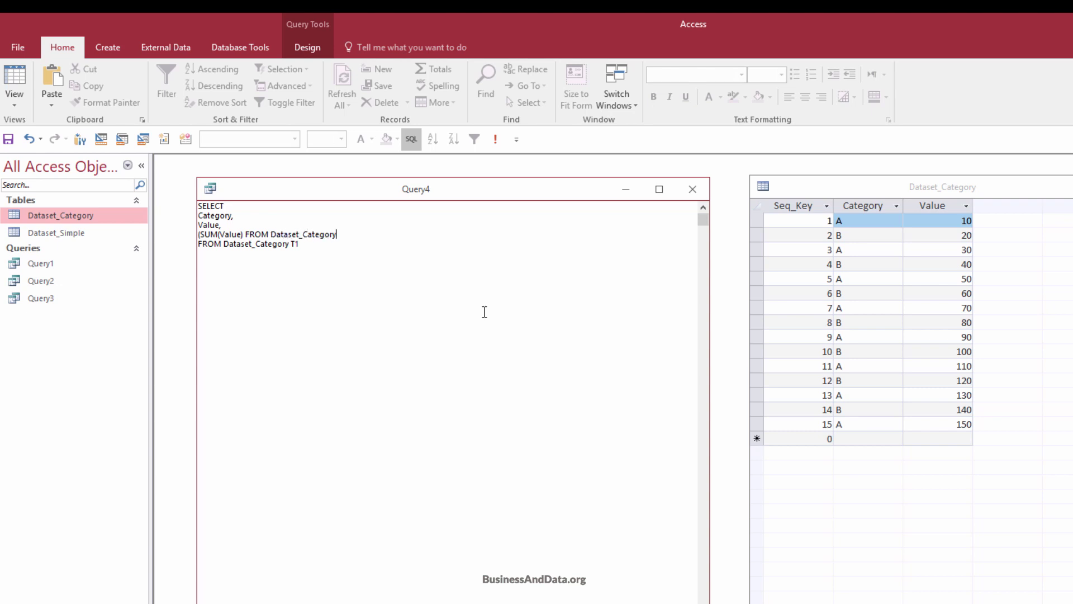
type(" WHERE T1.Seq_Key >= Seq_Key")
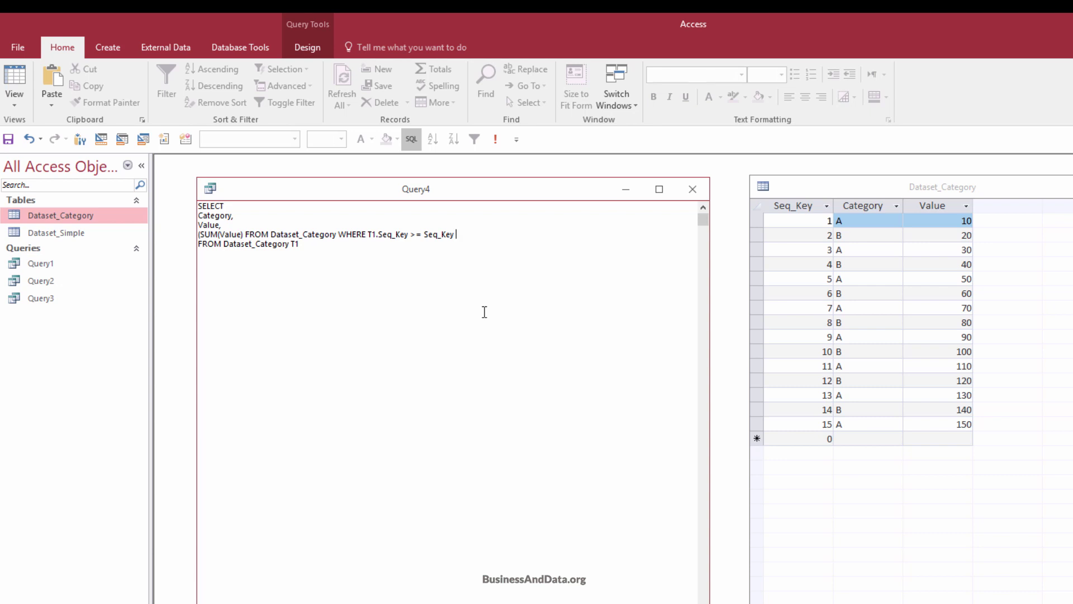
type("AND T1.Category = Category")
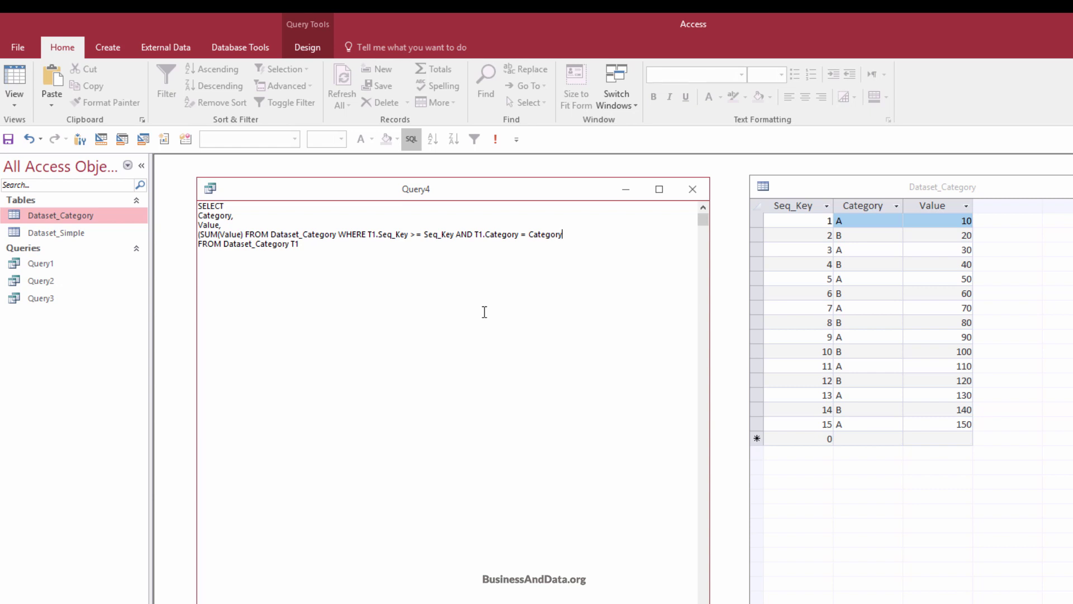
type(") as RunningTotal")
After the syntax error, insert SELECT before SUM(Value), rerun, and autofit RunningTotal.
left_click(303, 49)
left_click(44, 78)
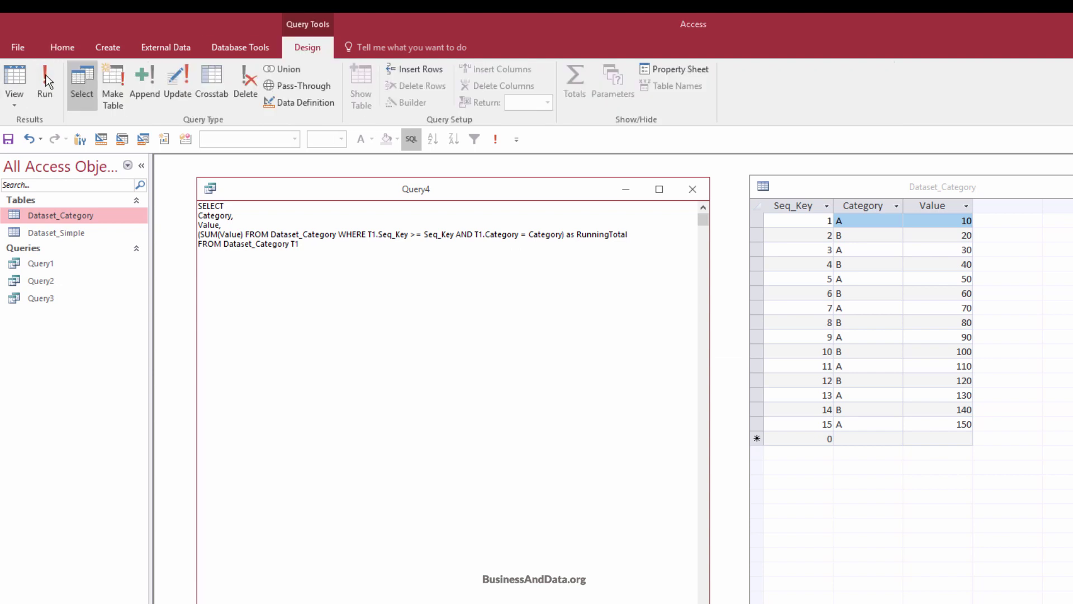
left_click(680, 440)
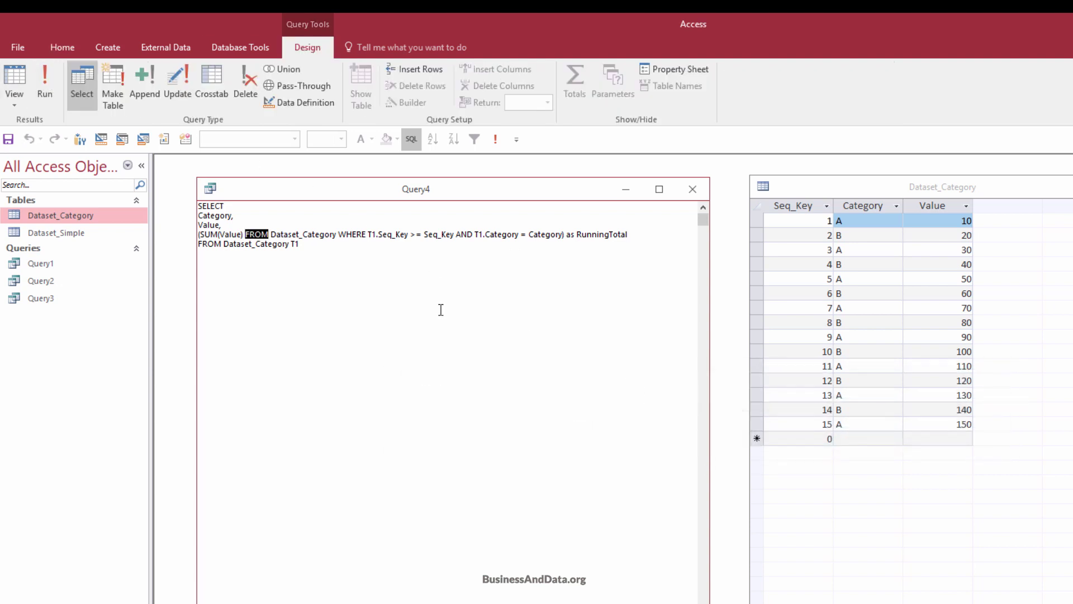
left_click(255, 235)
type("SELECT")
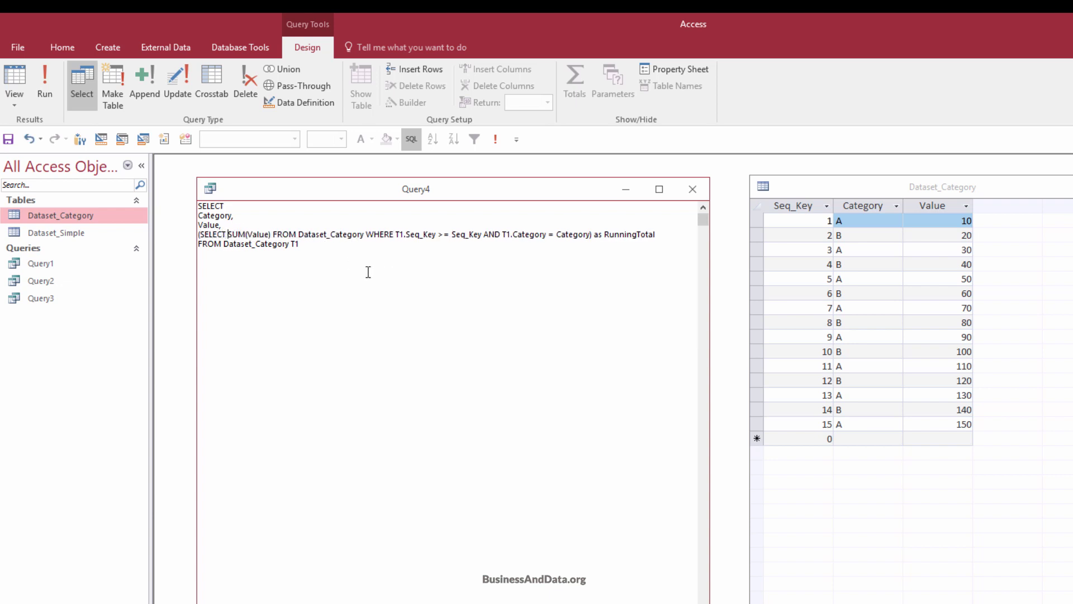
left_click(45, 73)
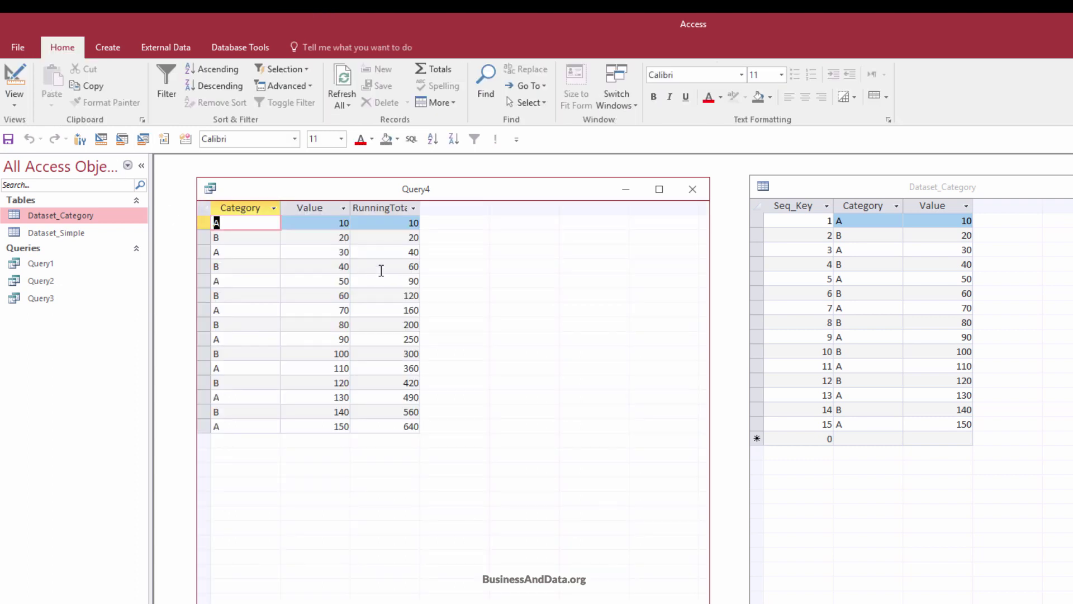
double_click(420, 212)
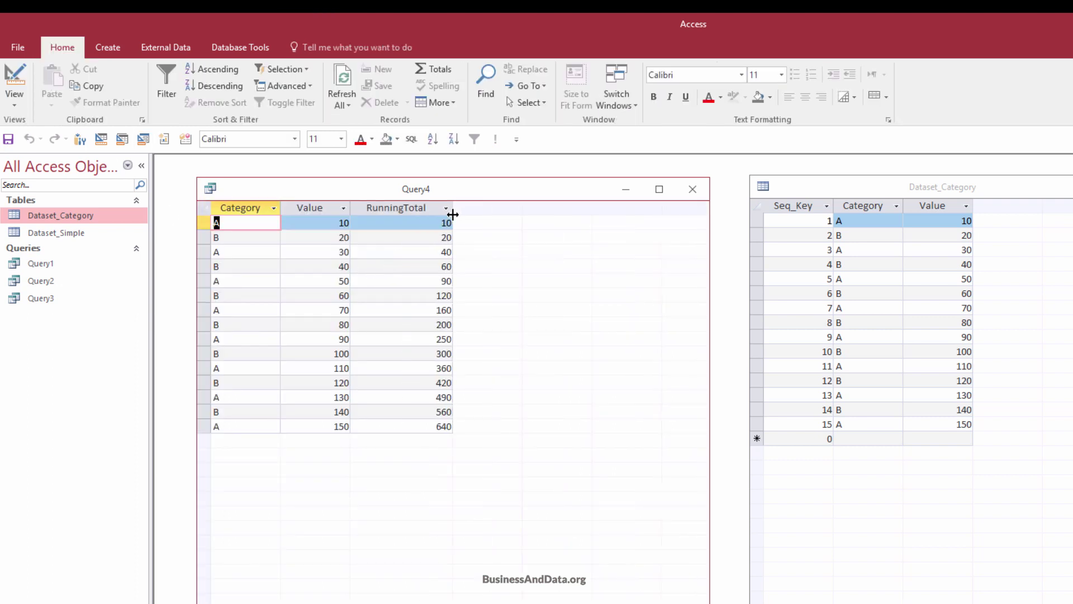
left_click(432, 237)
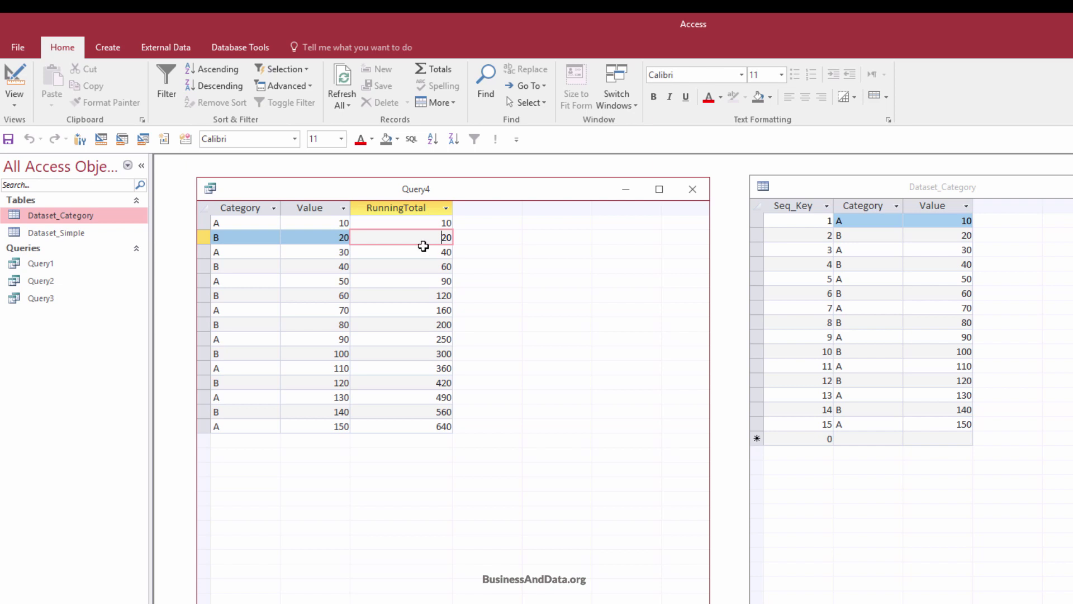
Add an 'ORDER Category, Value ASC' line below FROM, run it, and locate the error after ORDER.
left_click(22, 104)
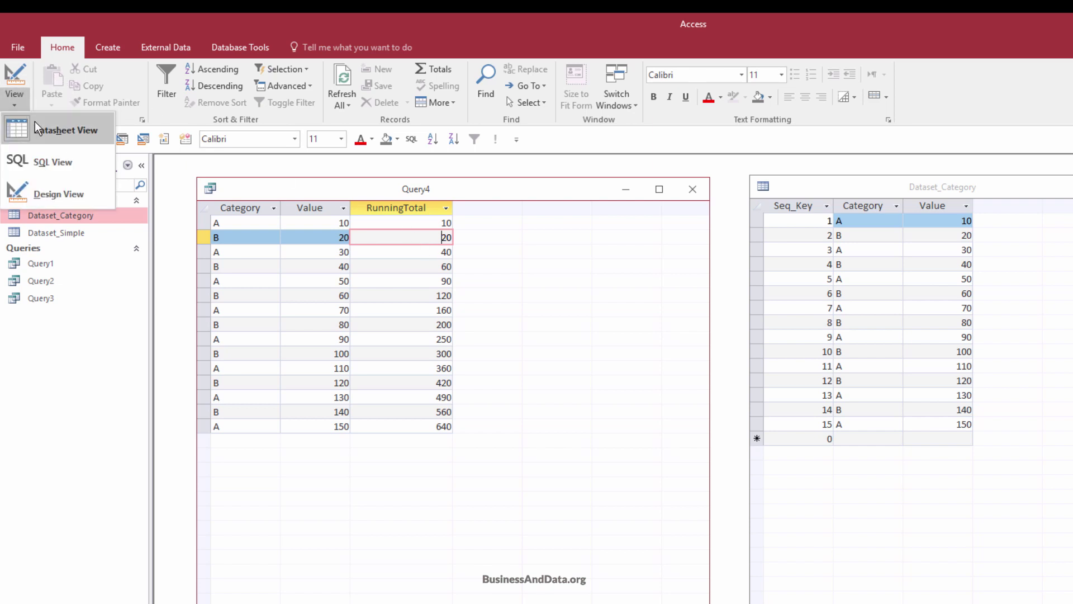
left_click(50, 161)
key("Return")
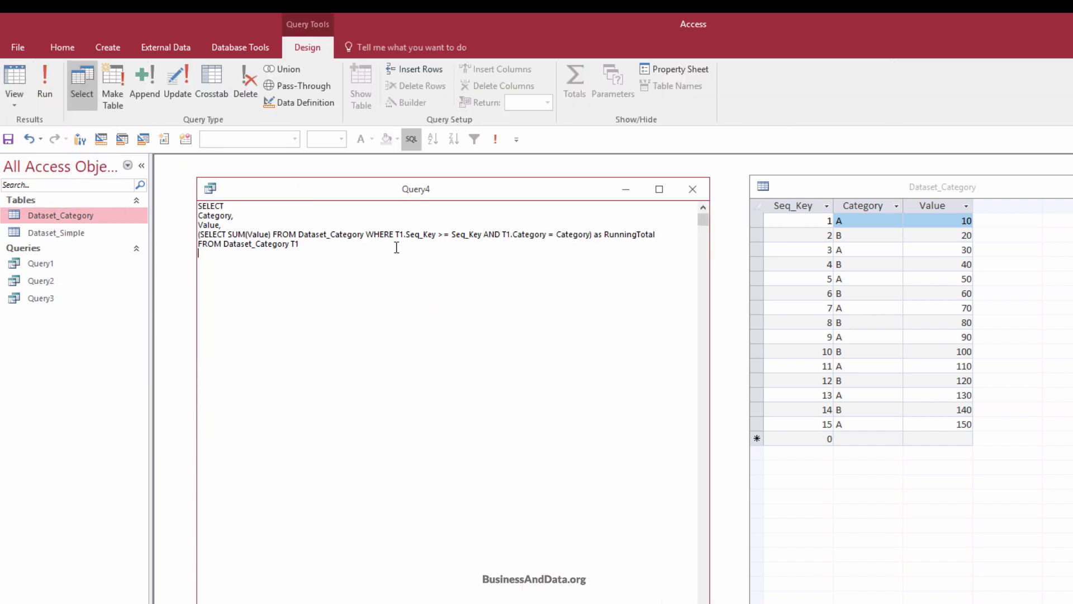
type("WHERE")
key("BackSpace")
key("BackSpace")
key("BackSpace")
key("BackSpace")
key("BackSpace")
key("BackSpace")
type("ORDER Category, Value")
type("ASC")
left_click(45, 76)
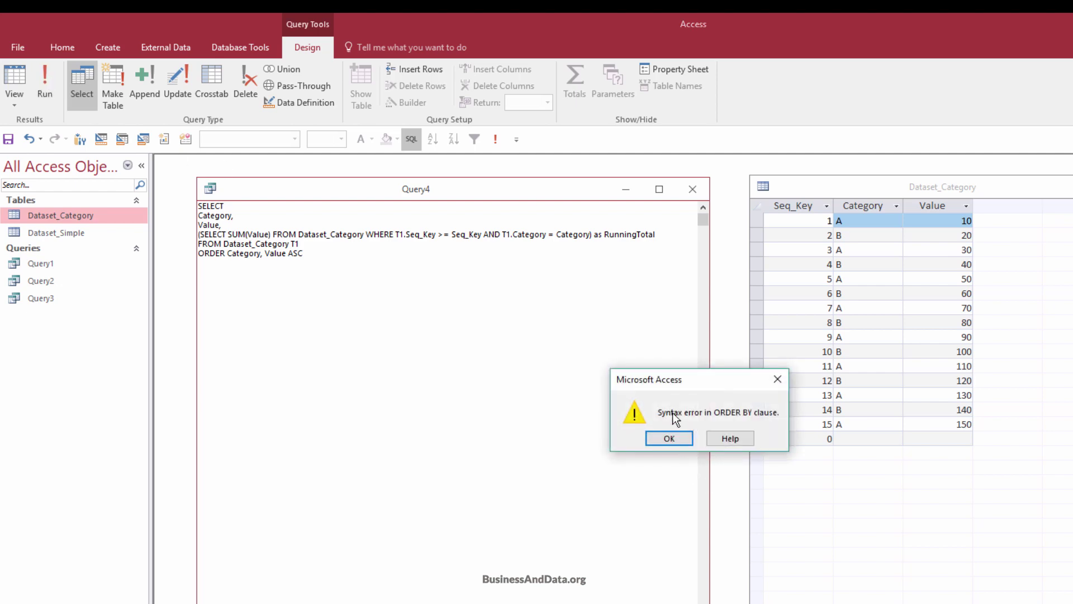
left_click(669, 438)
key("Left")
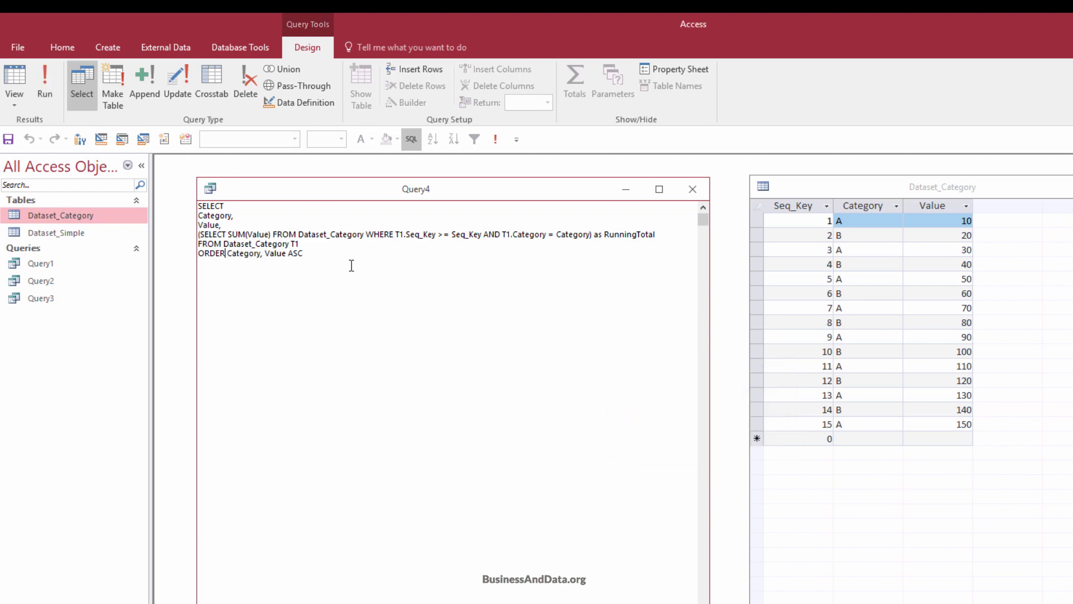
Insert the missing BY, run the sorted query, and check category A's running totals.
type("BY")
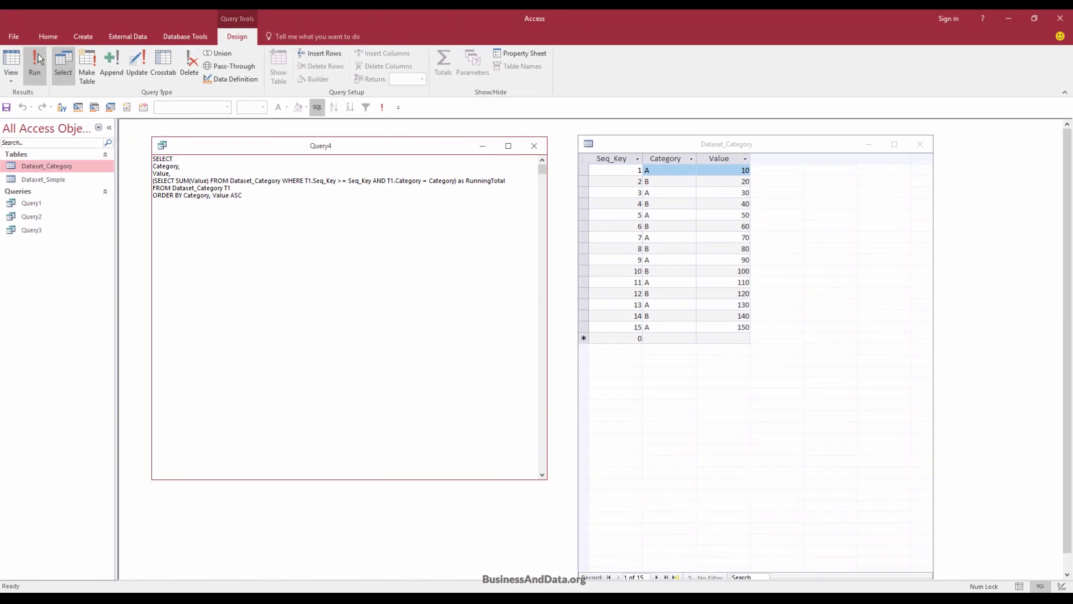
left_click(38, 58)
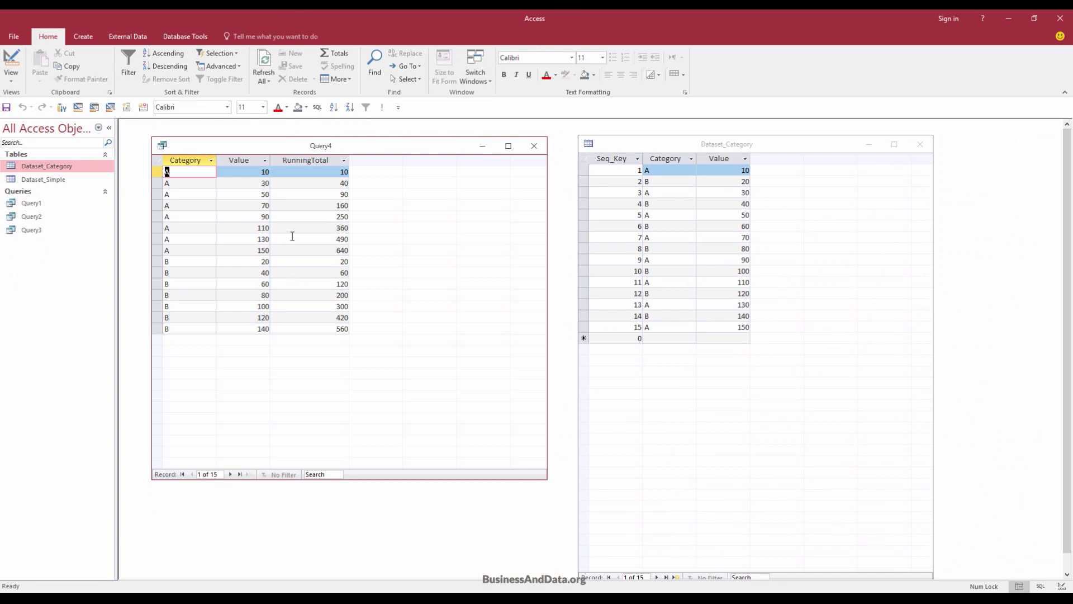
key("Tab")
key("Tab")
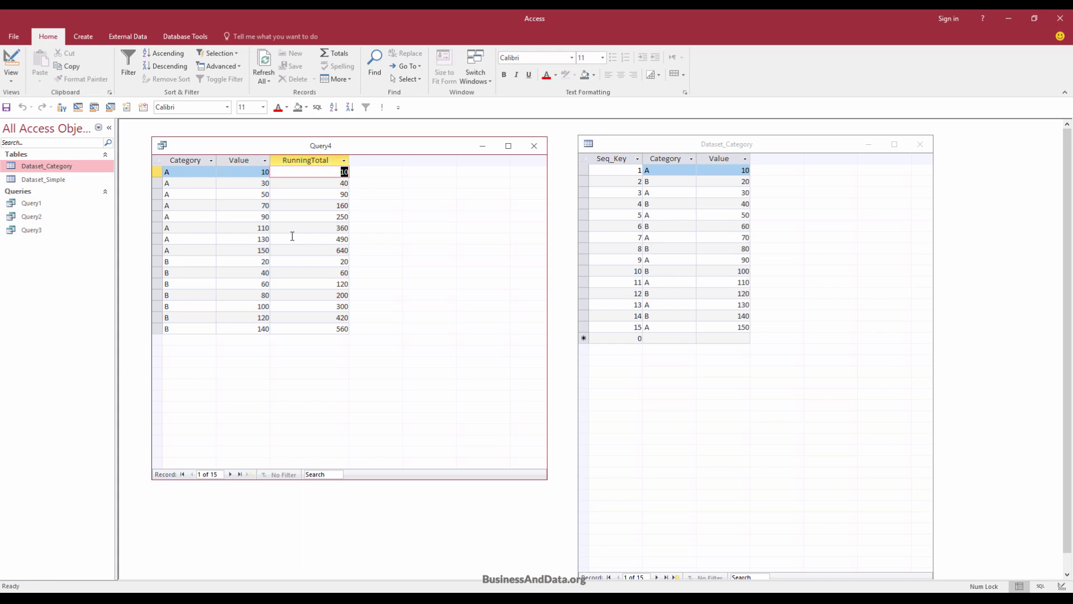
key("shift+Tab")
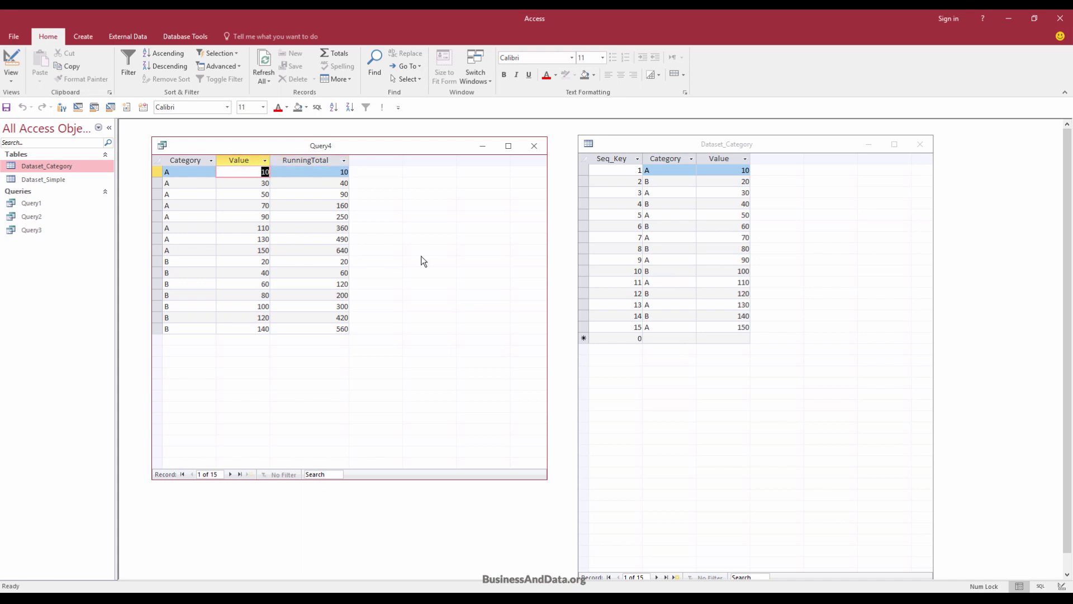
key("Down")
key("Tab")
key("Down")
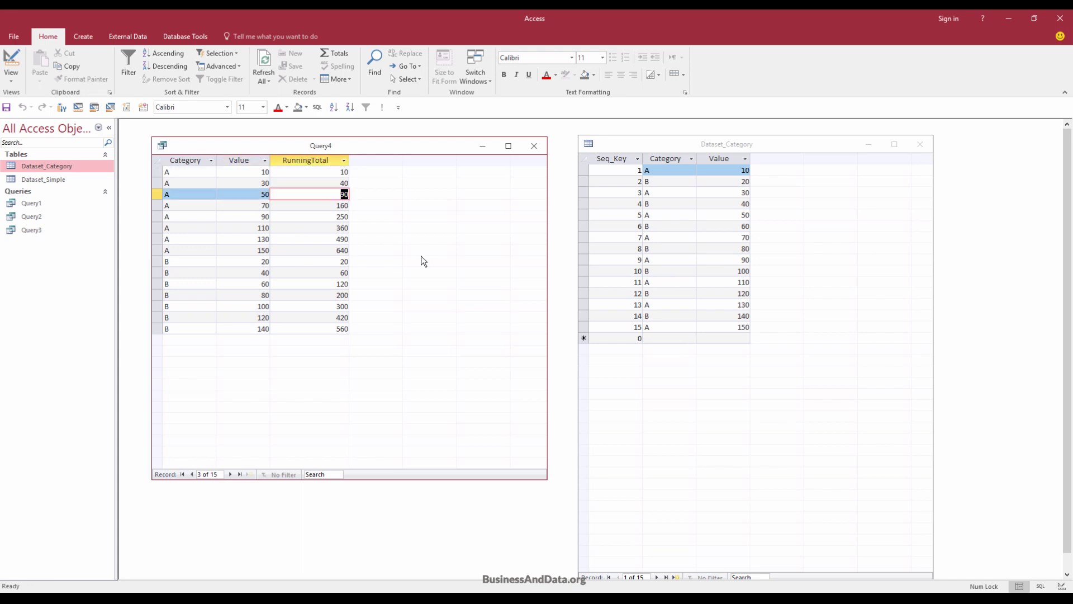
key("Down")
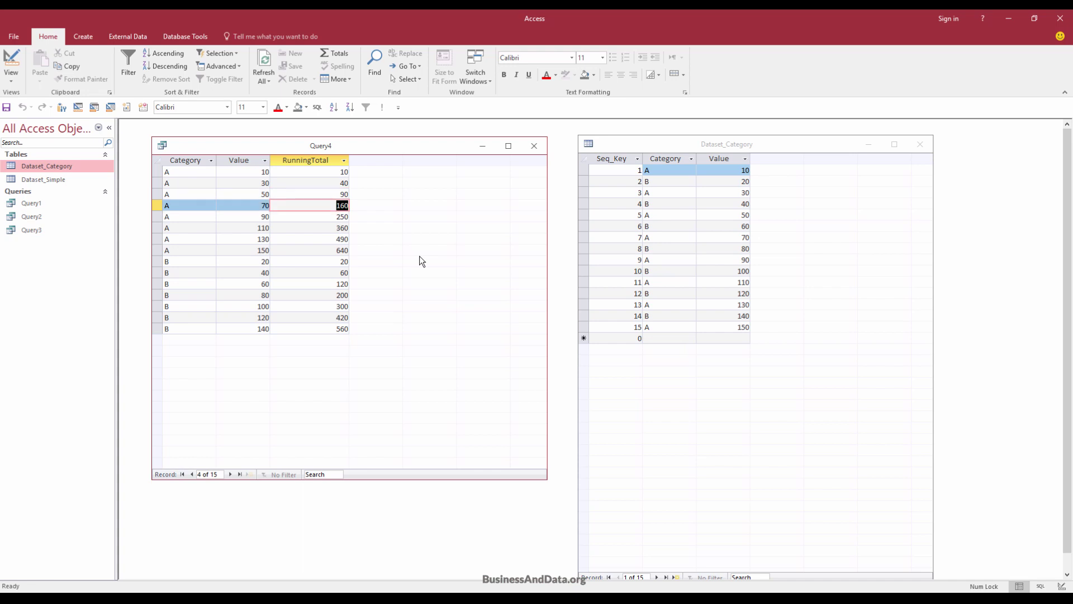
Step through category B's running totals, which reach 560.
left_click(317, 263)
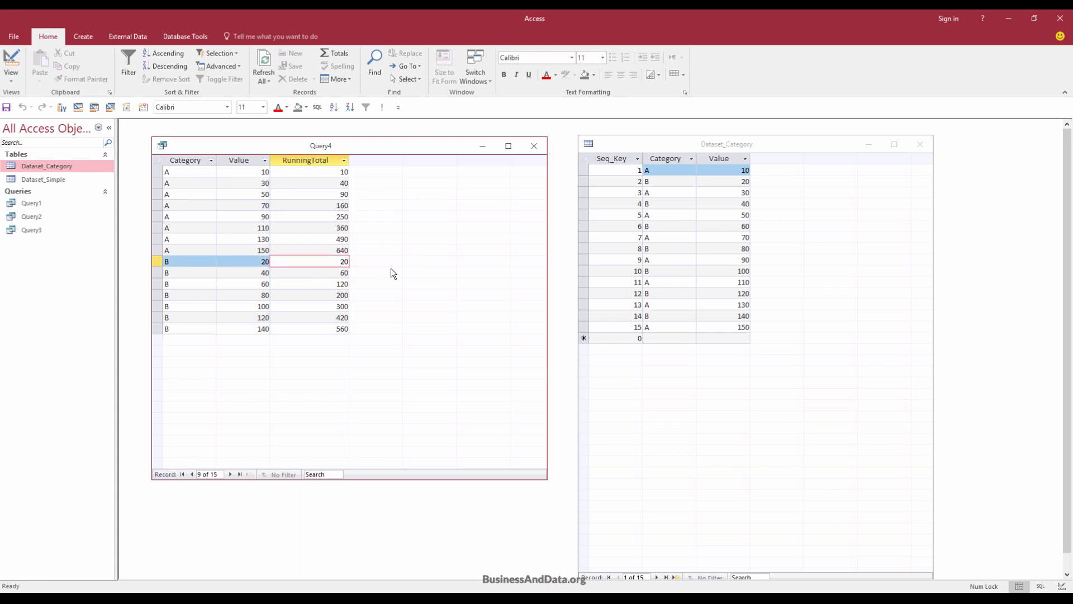
key("Down")
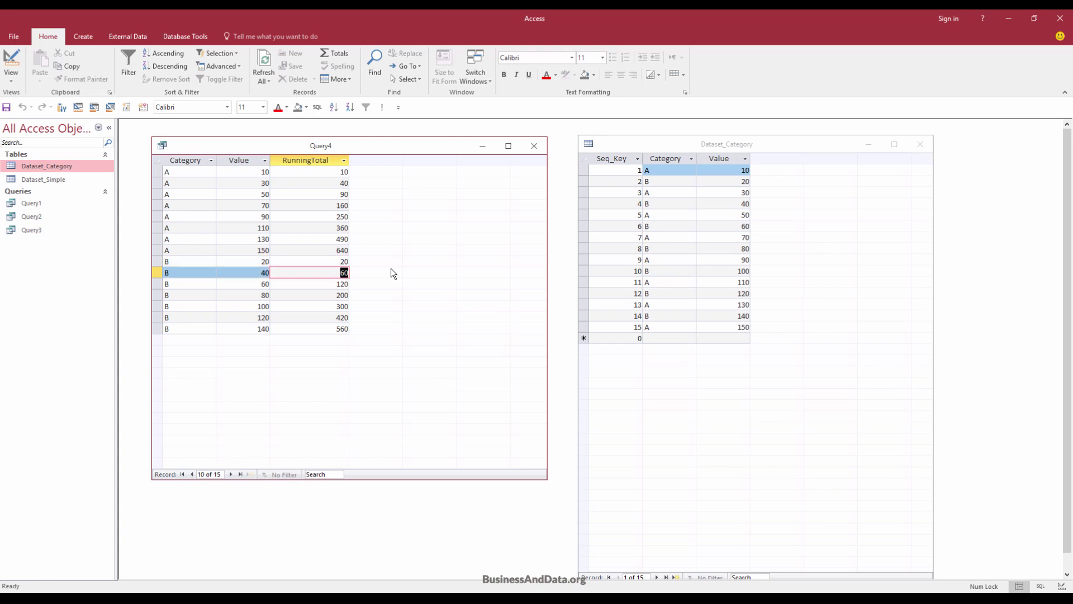
key("Down")
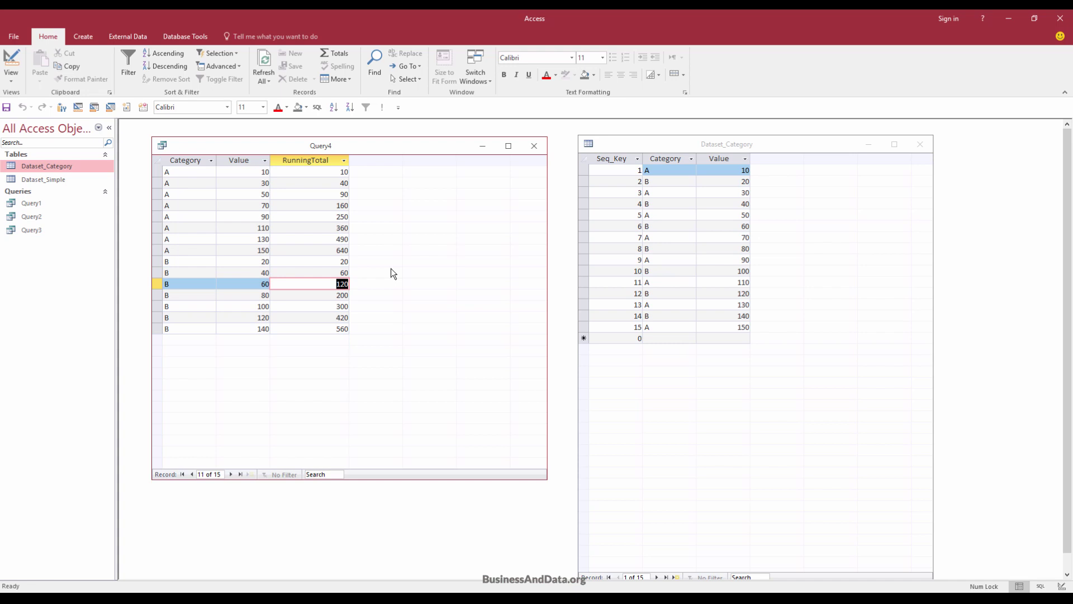
key("Down")
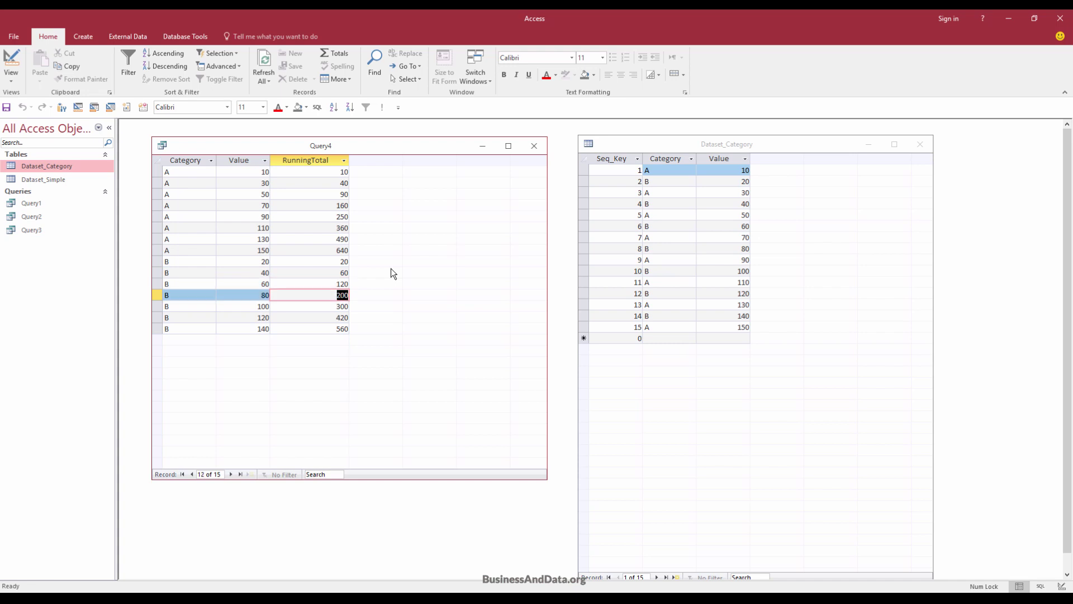